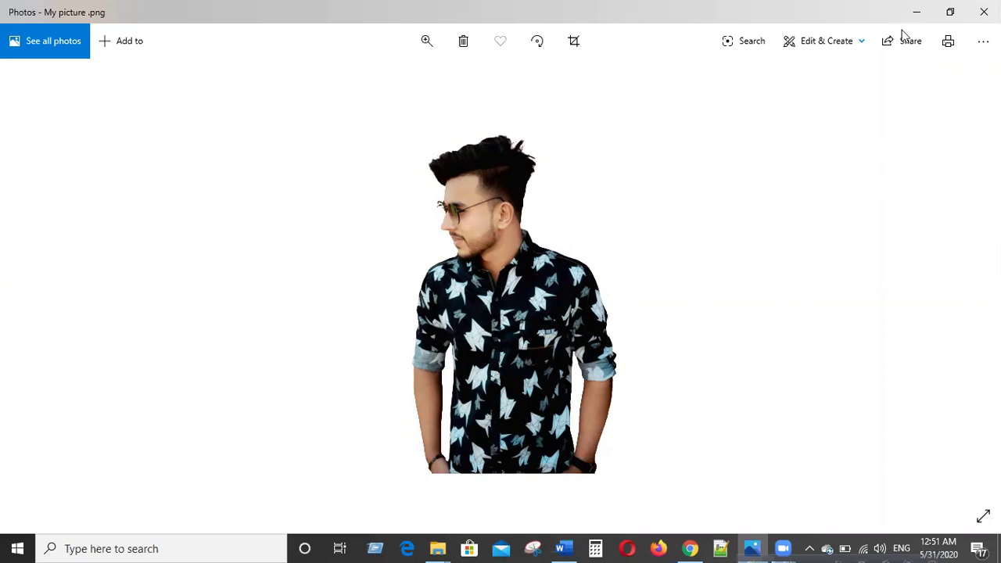
- Leave the picture viewer by showing the desktop, and refresh the desktop
{"action": "key", "text": "super+d"}
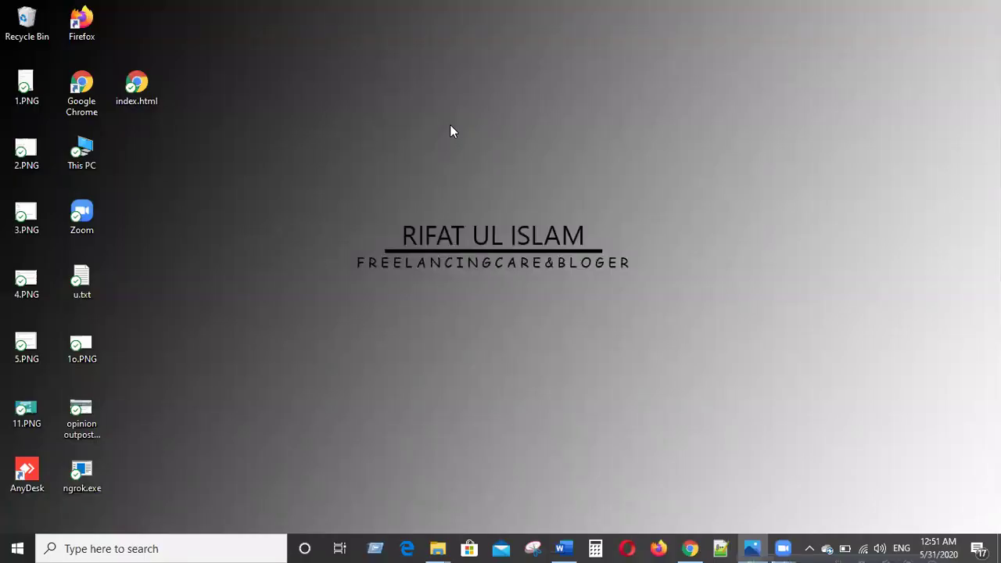
{"action": "right_click", "coordinate": [519, 123]}
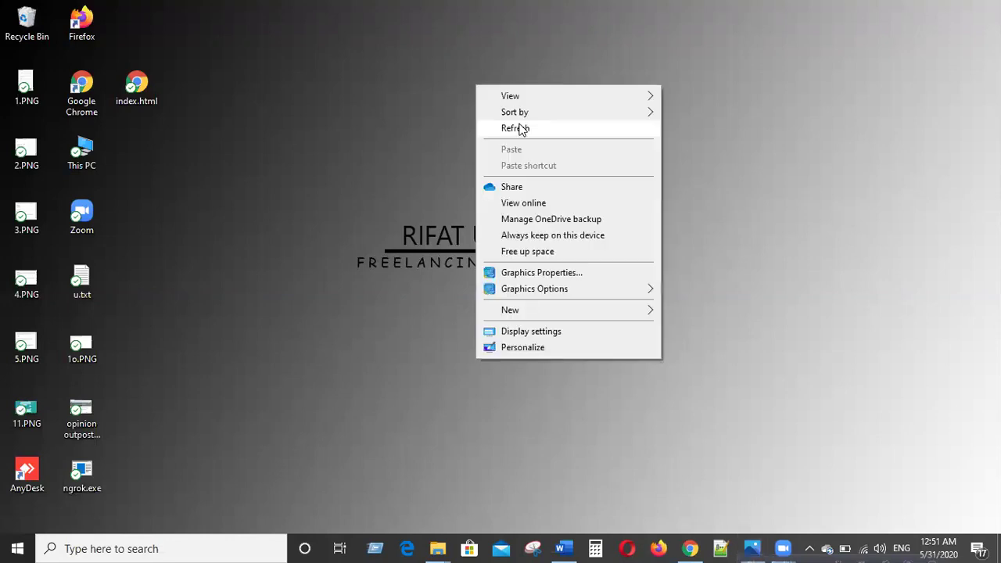
{"action": "left_click", "coordinate": [515, 129]}
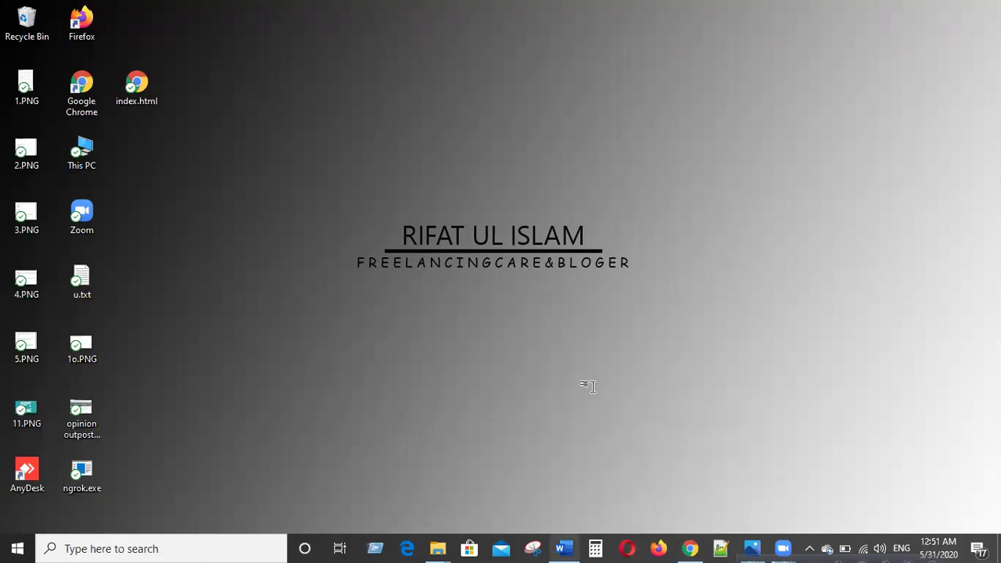
- Switch to the Word document and review the SALARY REPORT table and the MAY calendar below it
{"action": "scroll", "coordinate": [591, 387], "scroll_direction": "up", "scroll_amount": 3}
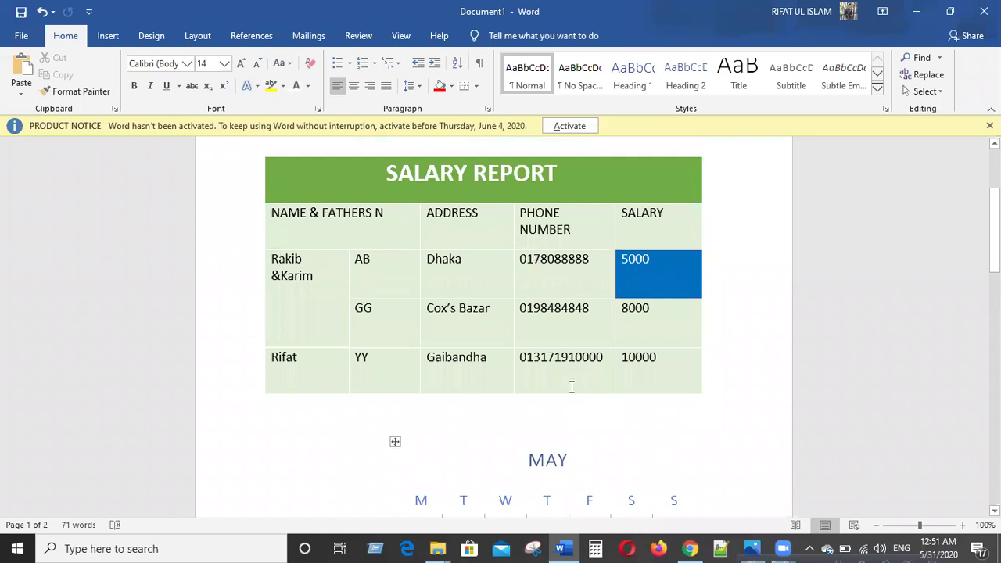
{"action": "scroll", "coordinate": [570, 387], "scroll_direction": "down", "scroll_amount": 1}
{"action": "scroll", "coordinate": [415, 292], "scroll_direction": "up", "scroll_amount": 1}
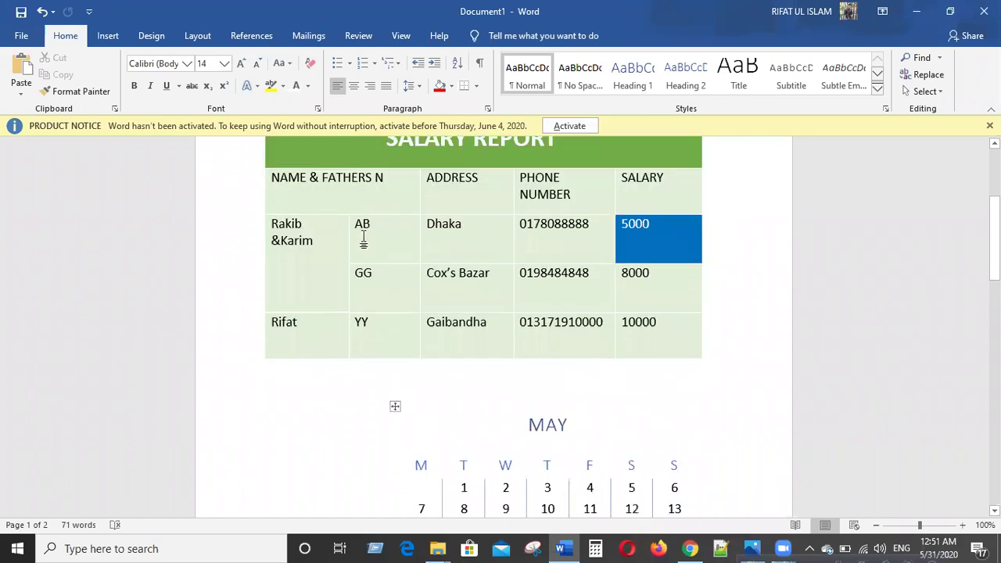
{"action": "scroll", "coordinate": [364, 234], "scroll_direction": "up", "scroll_amount": 1}
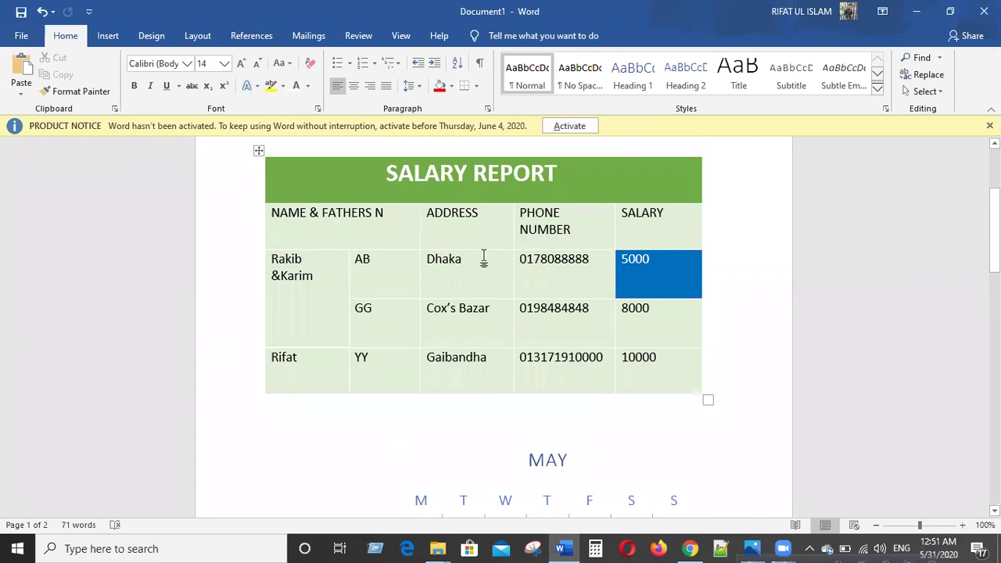
{"action": "scroll", "coordinate": [601, 269], "scroll_direction": "up", "scroll_amount": 1}
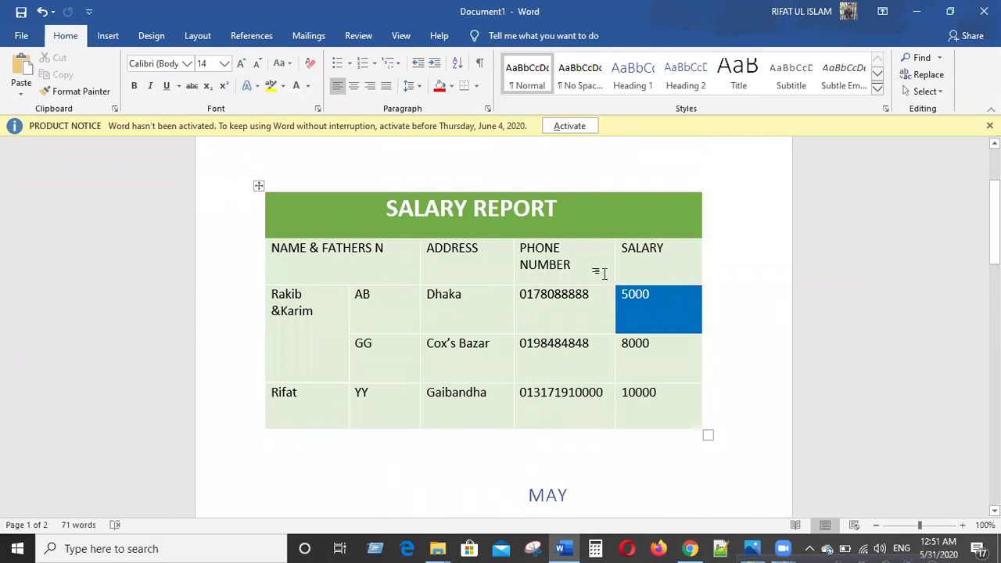
{"action": "scroll", "coordinate": [603, 273], "scroll_direction": "down", "scroll_amount": 3}
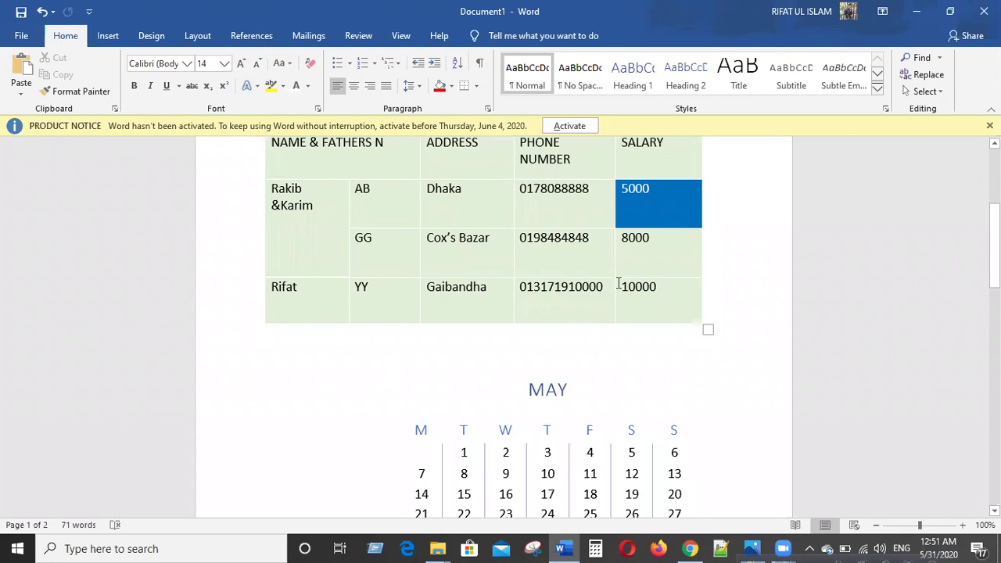
{"action": "scroll", "coordinate": [616, 283], "scroll_direction": "down", "scroll_amount": 7}
- Place the cursor at the end of the document on page 2 and open the Insert Chart dialog
{"action": "key", "text": "ctrl+End"}
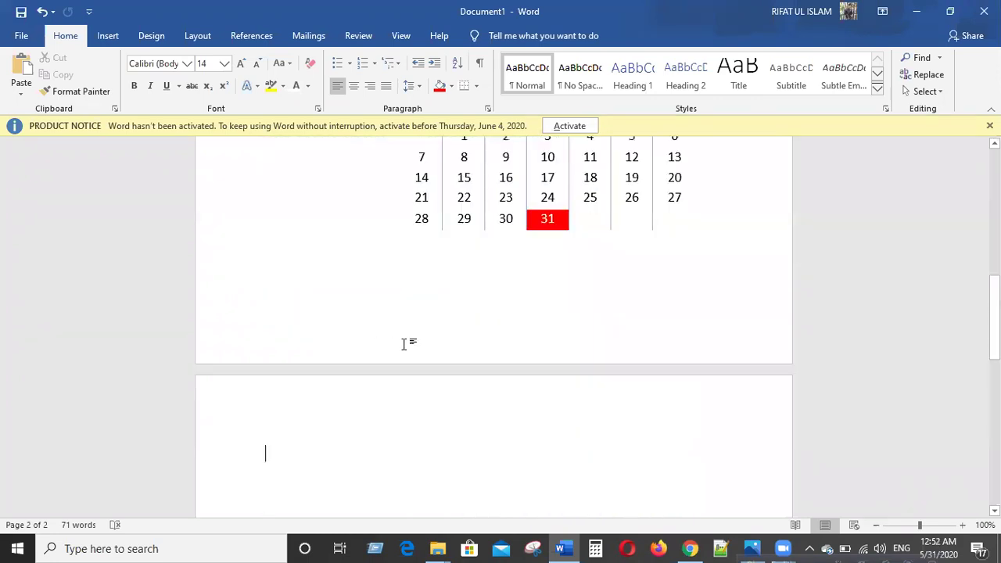
{"action": "scroll", "coordinate": [156, 257], "scroll_direction": "down", "scroll_amount": 3}
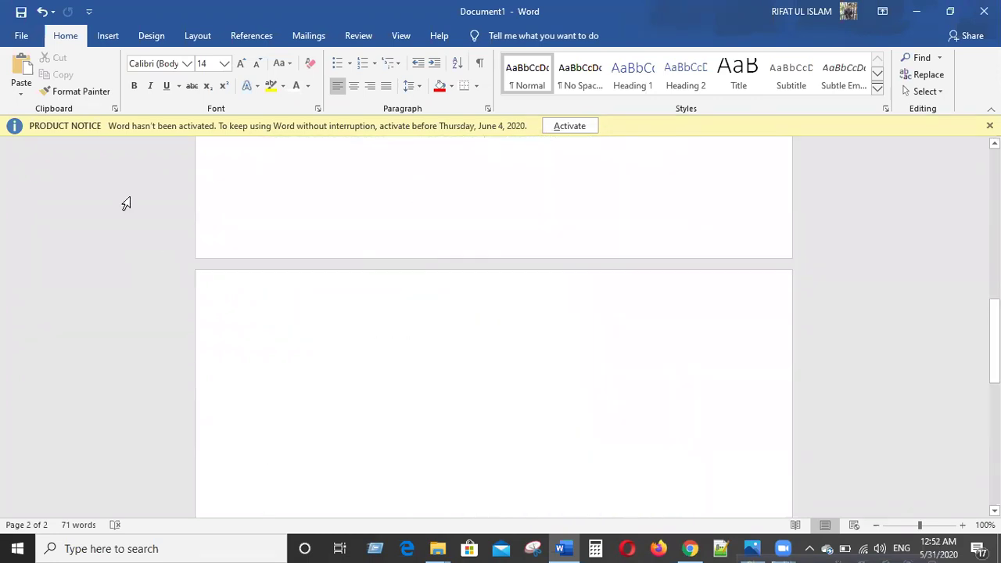
{"action": "left_click", "coordinate": [107, 37]}
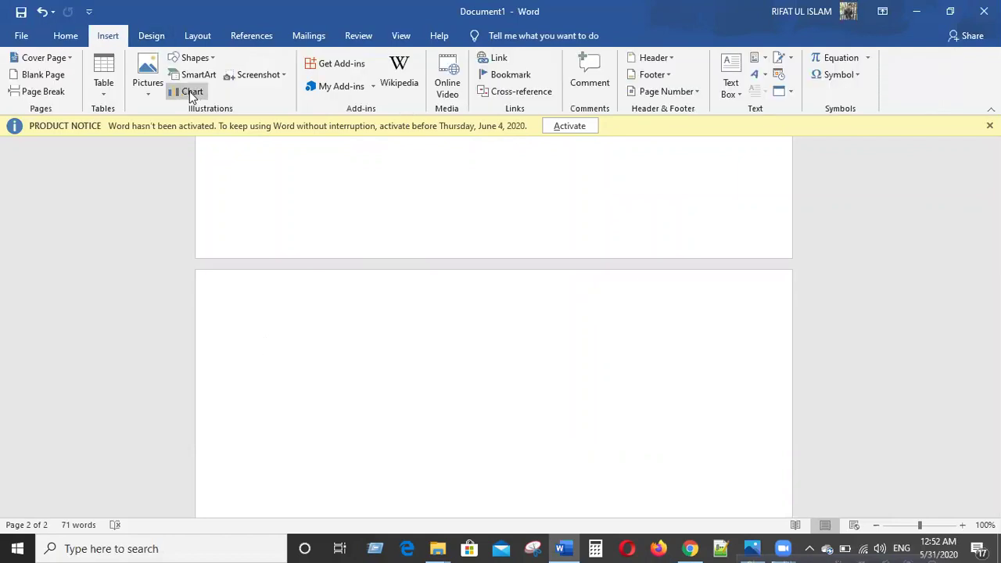
{"action": "left_click", "coordinate": [191, 92]}
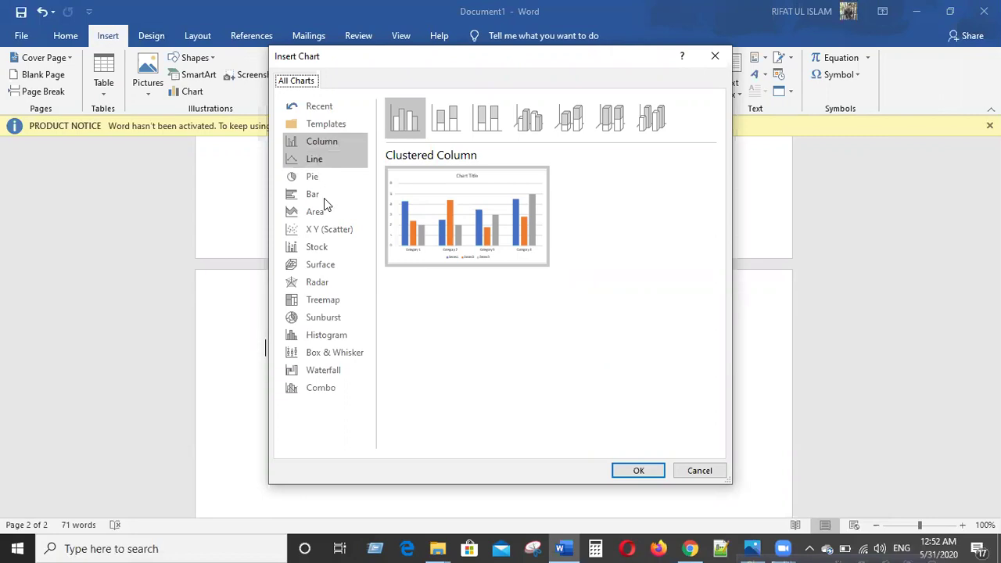
- Browse the previews of the available chart types from Pie and Bar through Box & Whisker to Combo
{"action": "left_click", "coordinate": [321, 178]}
{"action": "key", "text": "Down"}
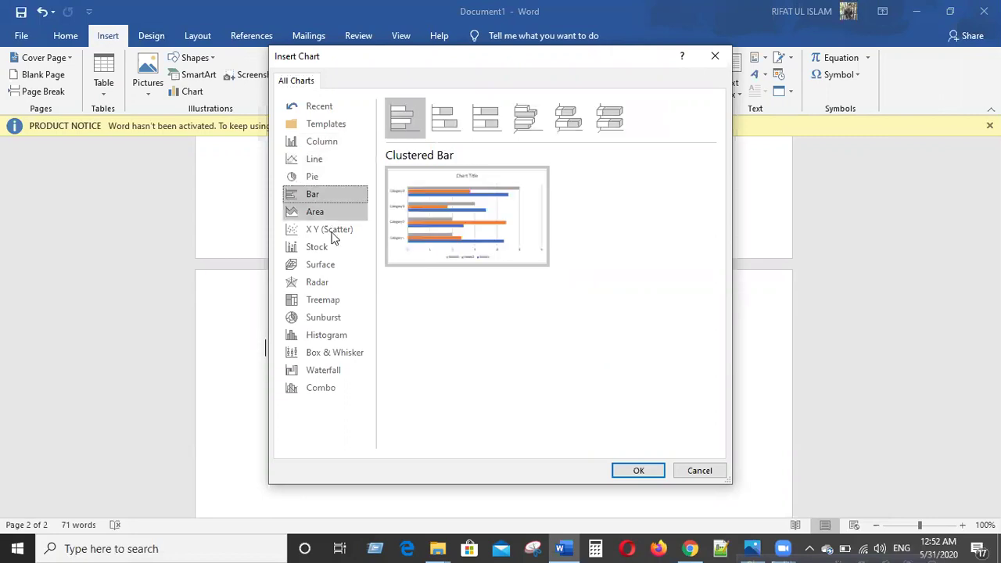
{"action": "key", "text": "Down"}
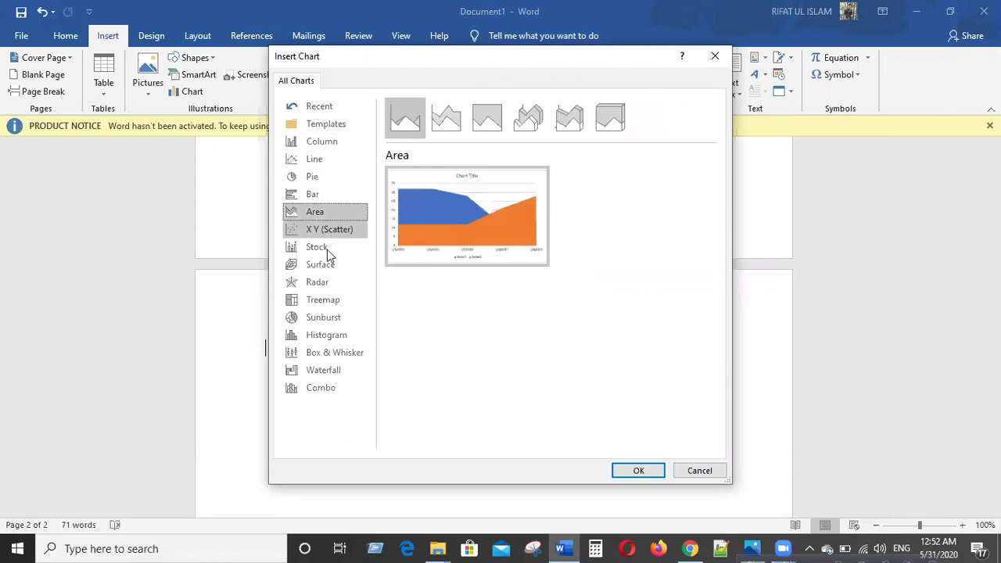
{"action": "key", "text": "Down"}
{"action": "key", "text": "Down"}
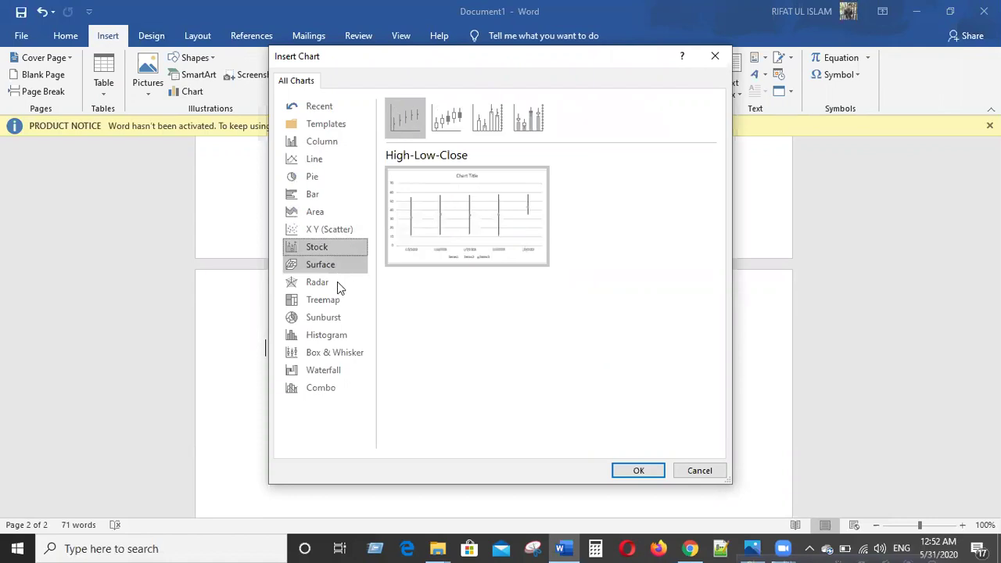
{"action": "key", "text": "Down"}
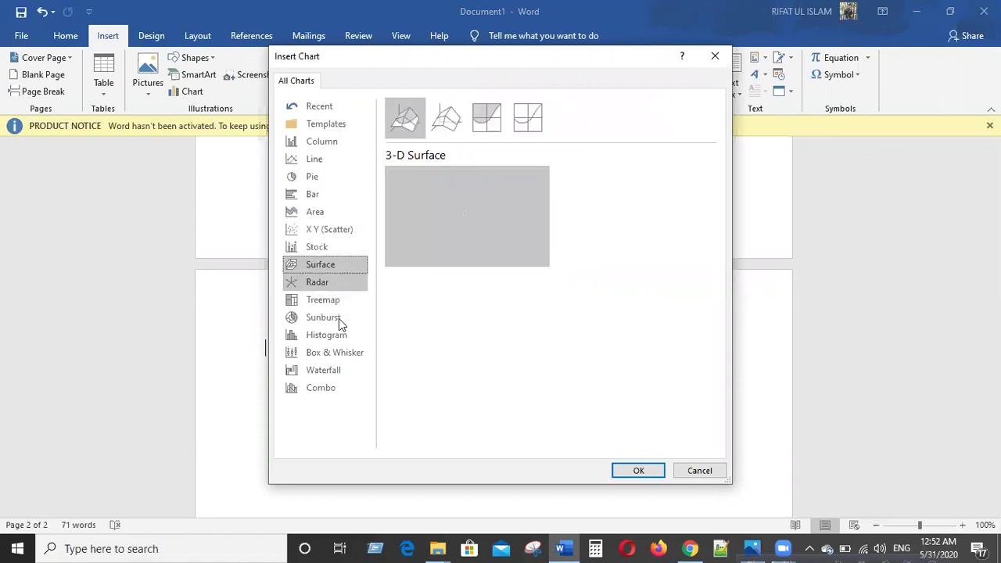
{"action": "key", "text": "Down"}
{"action": "key", "text": "Down"}
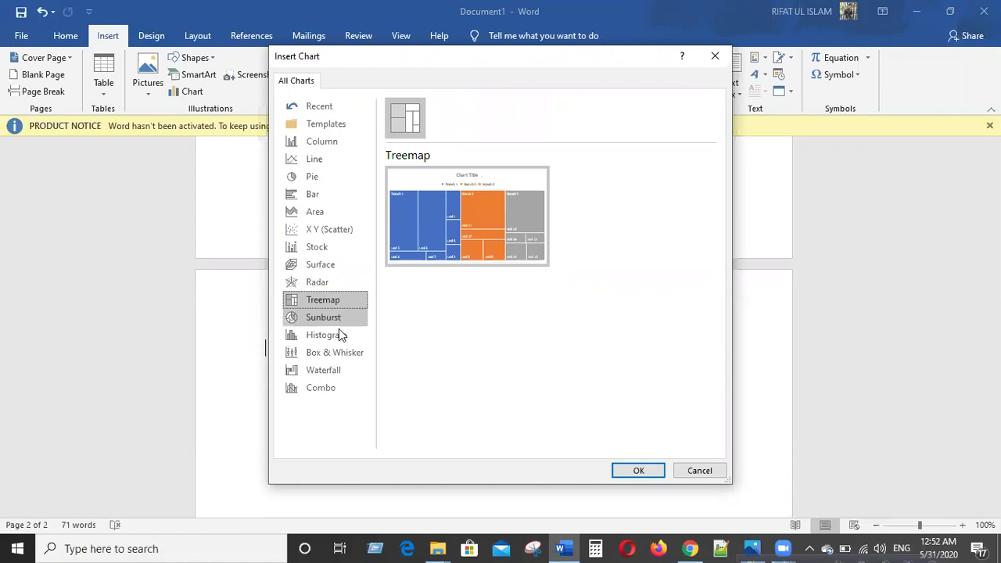
{"action": "key", "text": "Down"}
{"action": "key", "text": "Down"}
{"action": "key", "text": "Down"}
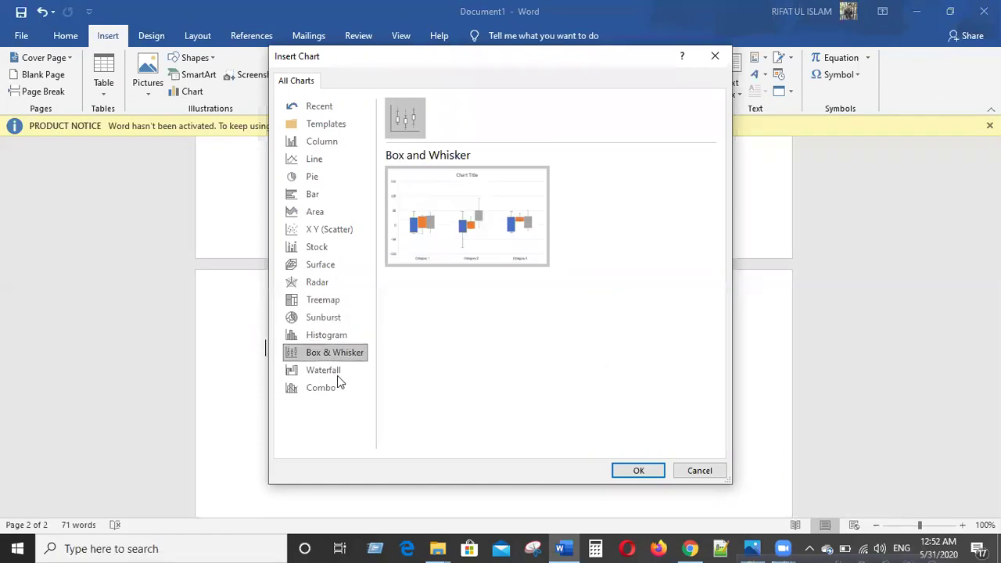
{"action": "left_click", "coordinate": [337, 389]}
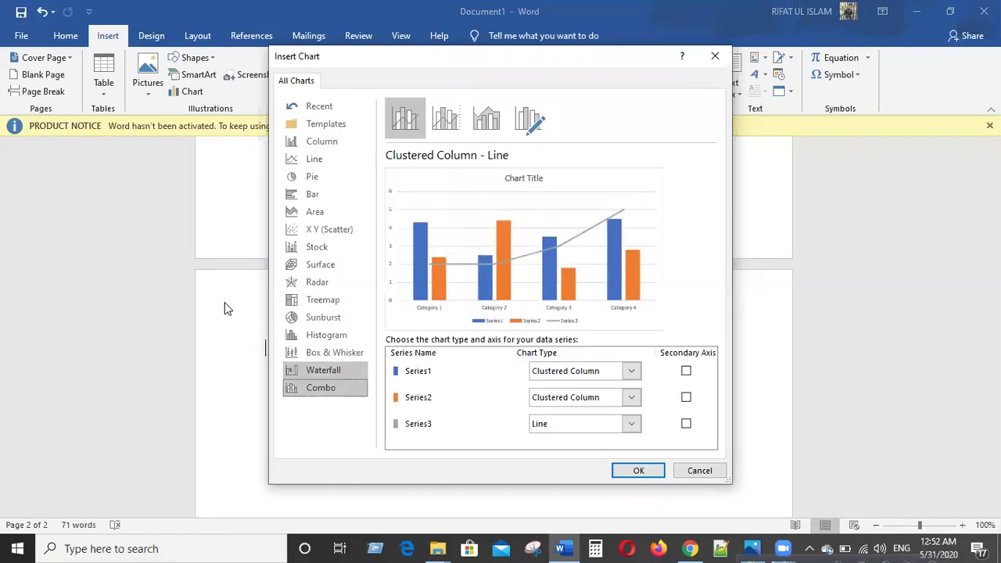
- Compare the Clustered Column, Line with Markers and 3-D Clustered Bar chart previews
{"action": "left_click", "coordinate": [329, 144]}
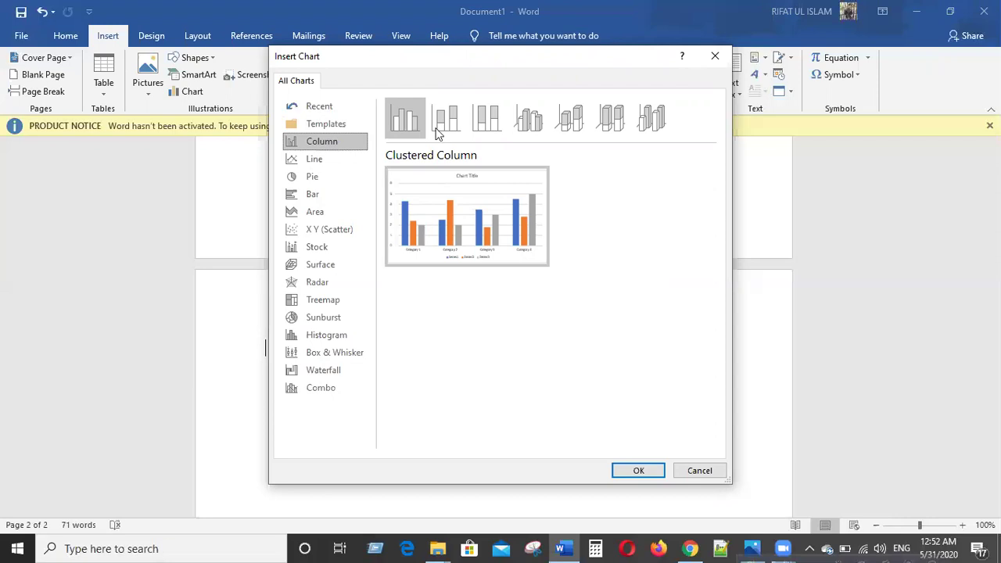
{"action": "key", "text": "Down"}
{"action": "left_click", "coordinate": [528, 119]}
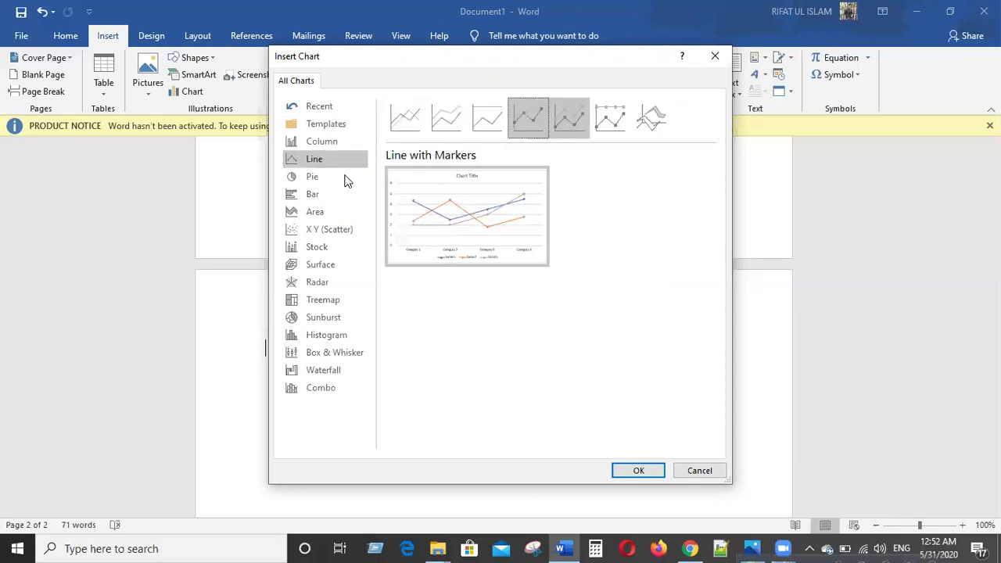
{"action": "key", "text": "Up"}
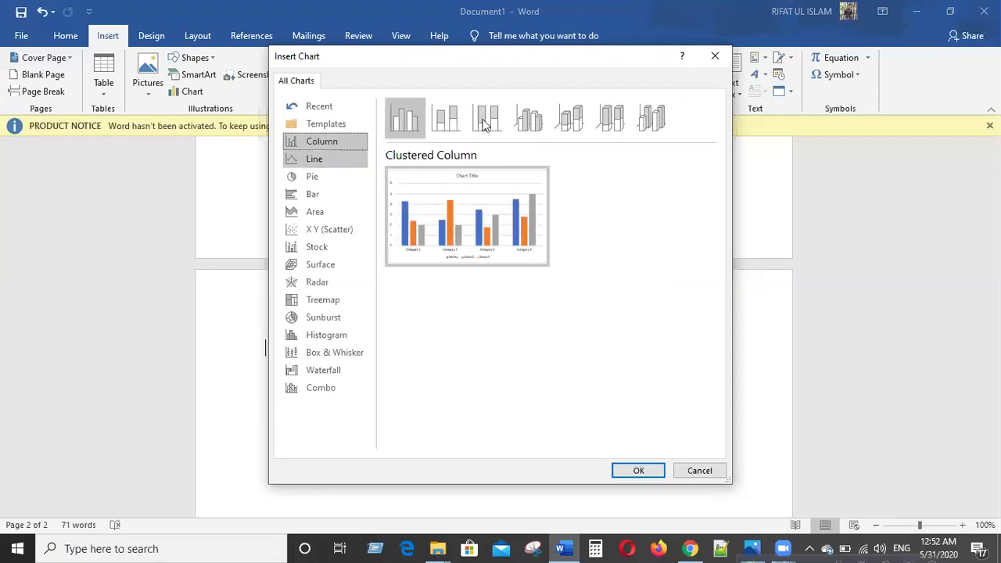
{"action": "key", "text": "Down"}
{"action": "key", "text": "Down"}
{"action": "key", "text": "Down"}
{"action": "key", "text": "Right"}
{"action": "key", "text": "Right"}
{"action": "key", "text": "Right"}
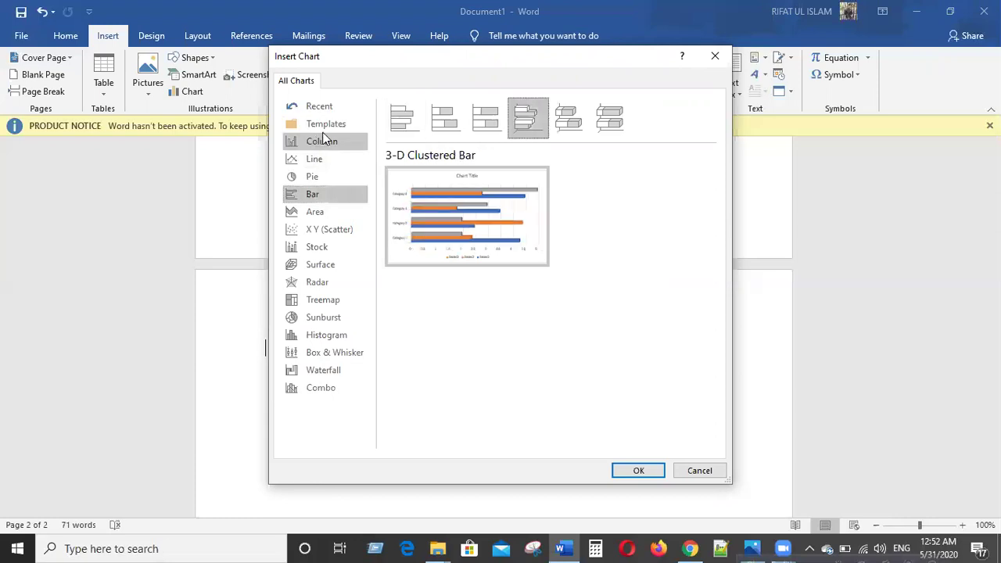
- Look through the Column chart subtypes and insert a 3-D Column chart on page 2
{"action": "left_click", "coordinate": [322, 139]}
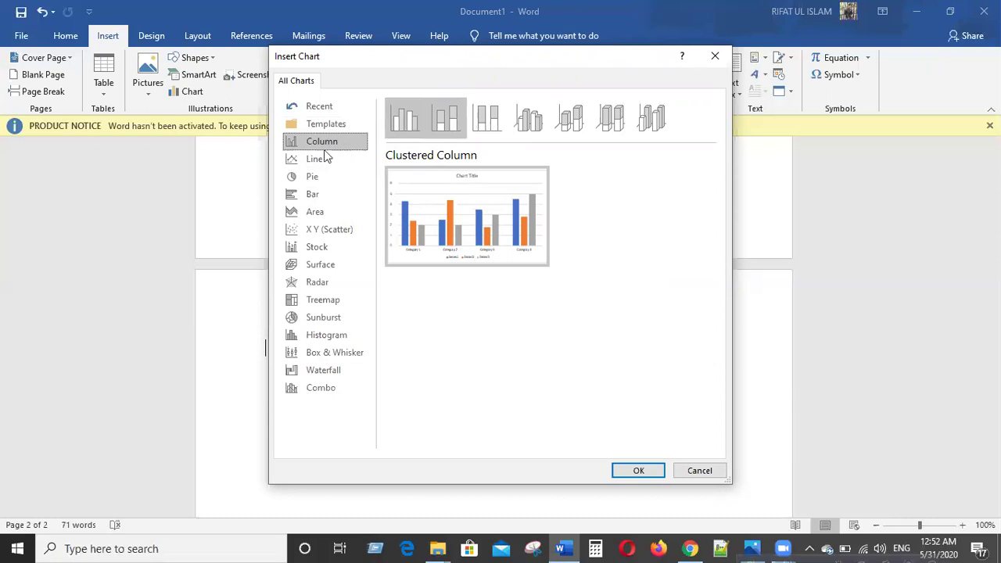
{"action": "key", "text": "Right"}
{"action": "key", "text": "Right"}
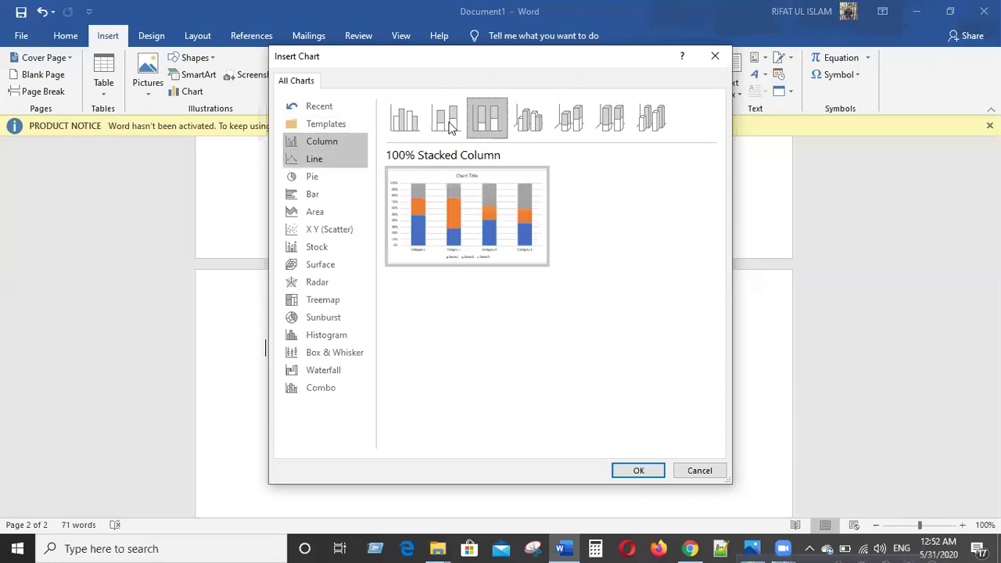
{"action": "key", "text": "Left"}
{"action": "key", "text": "Left"}
{"action": "key", "text": "Right"}
{"action": "key", "text": "Right"}
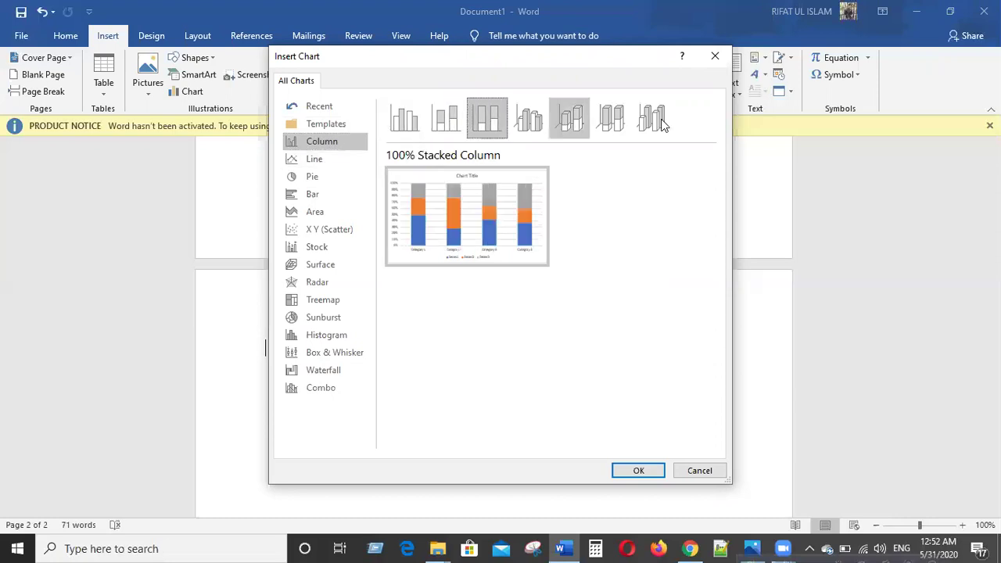
{"action": "key", "text": "Right"}
{"action": "key", "text": "Right"}
{"action": "key", "text": "Right"}
{"action": "key", "text": "Right"}
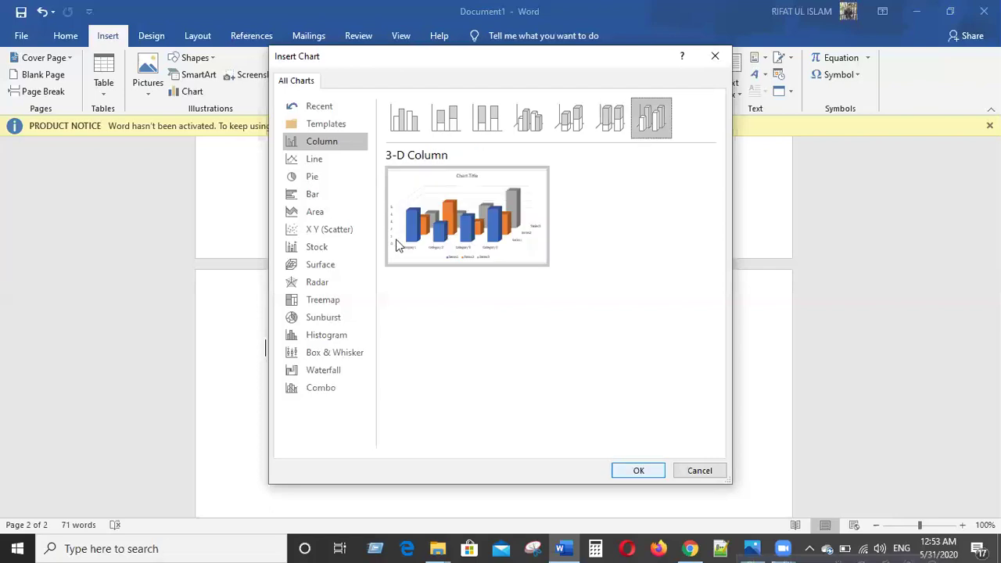
{"action": "key", "text": "Return"}
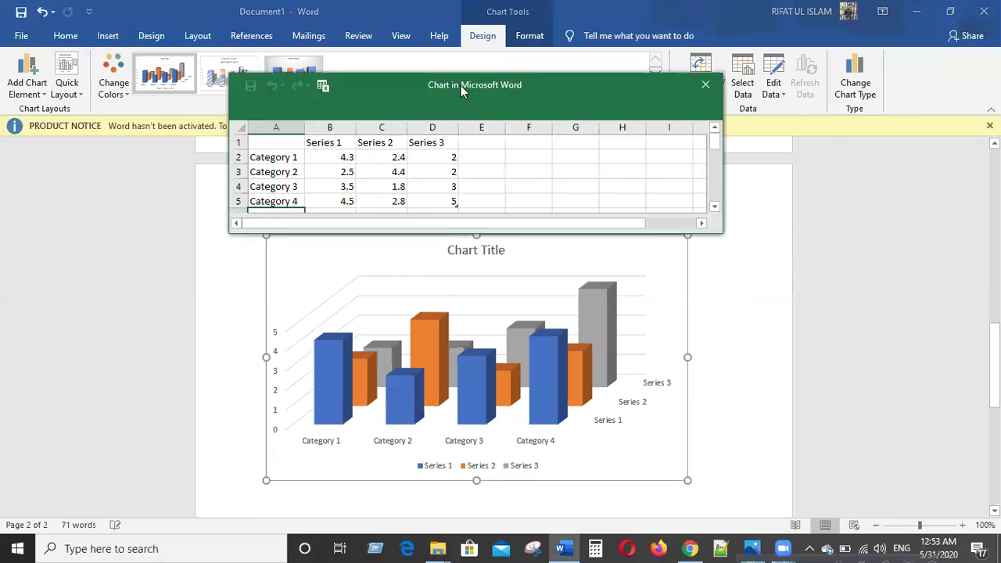
- Move the chart's data sheet window down below the chart and dismiss the Microsoft account confirmation
{"action": "left_click_drag", "start_coordinate": [460, 85], "coordinate": [516, 443]}
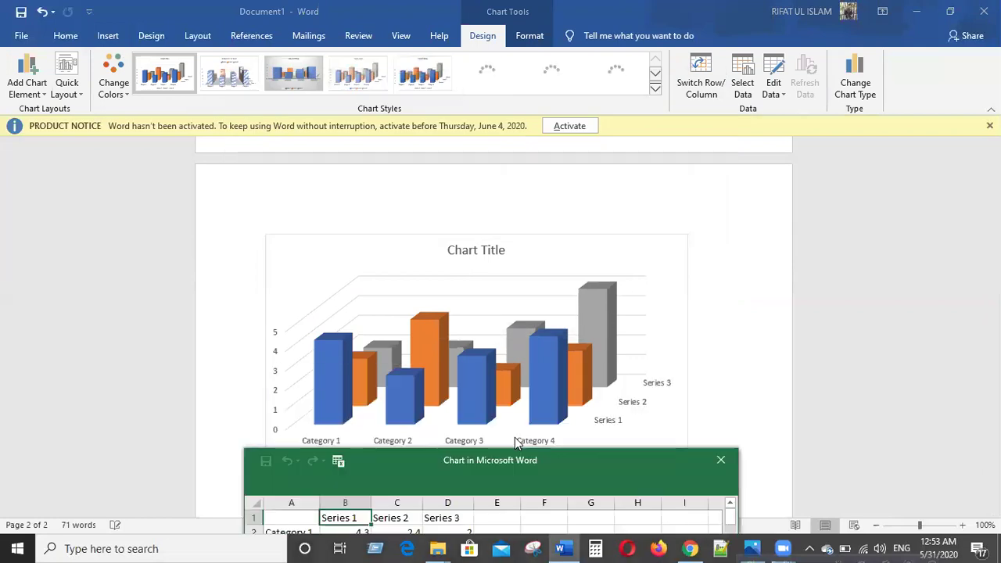
{"action": "scroll", "coordinate": [495, 421], "scroll_direction": "down", "scroll_amount": 3}
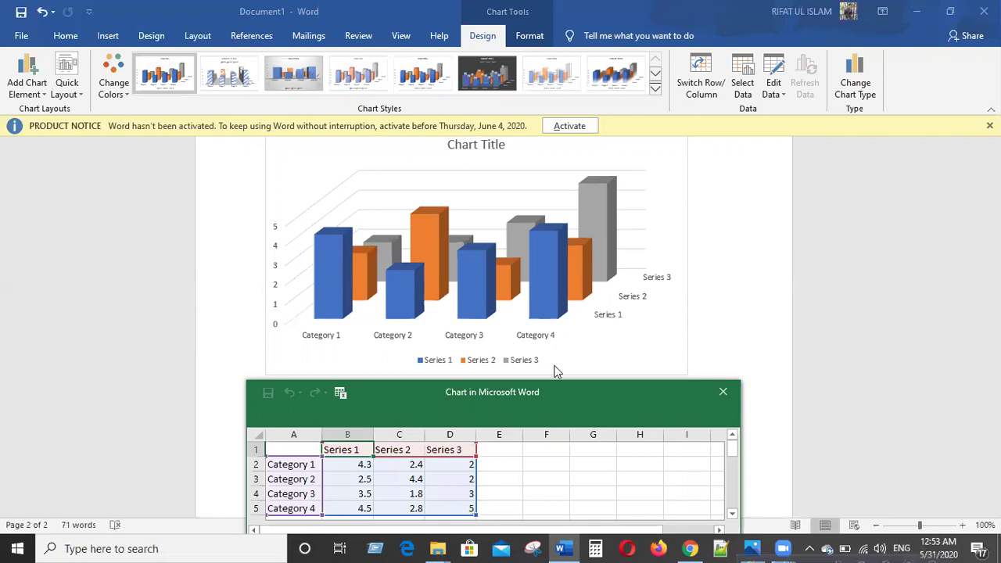
{"action": "scroll", "coordinate": [779, 230], "scroll_direction": "down", "scroll_amount": 1}
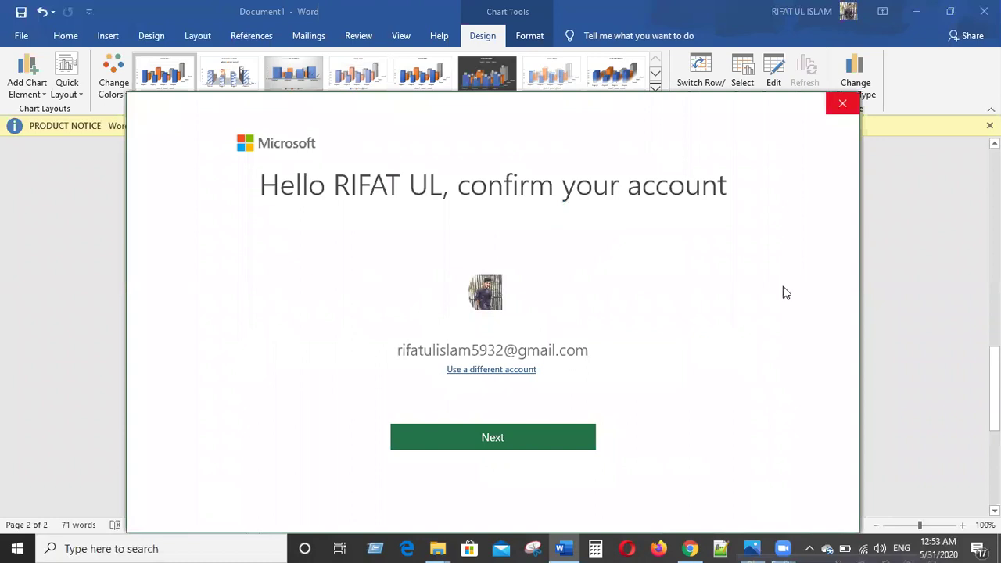
{"action": "key", "text": "Escape"}
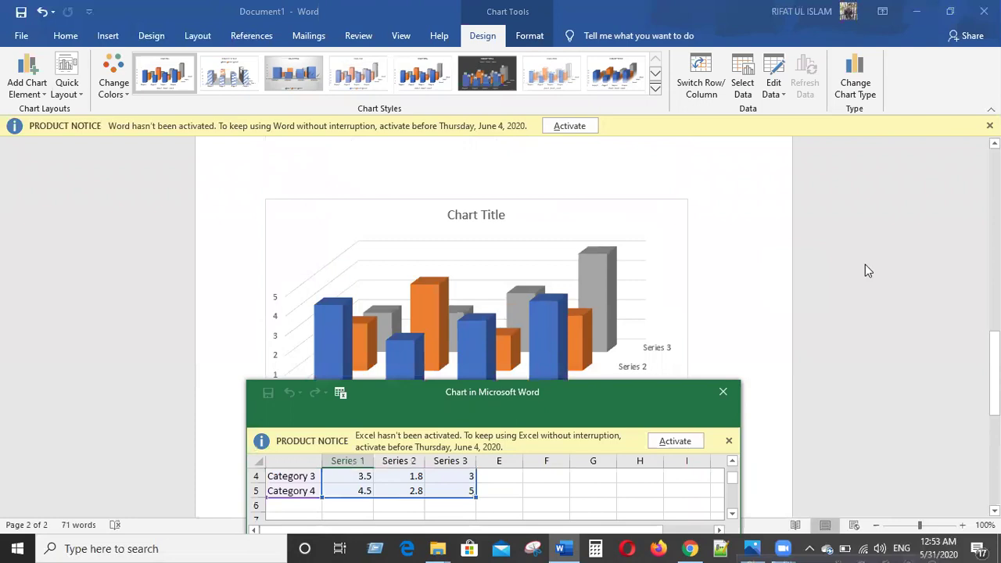
- Go back to the SALARY REPORT table on page 1 and examine its column headings and entries
{"action": "scroll", "coordinate": [655, 274], "scroll_direction": "up", "scroll_amount": 10}
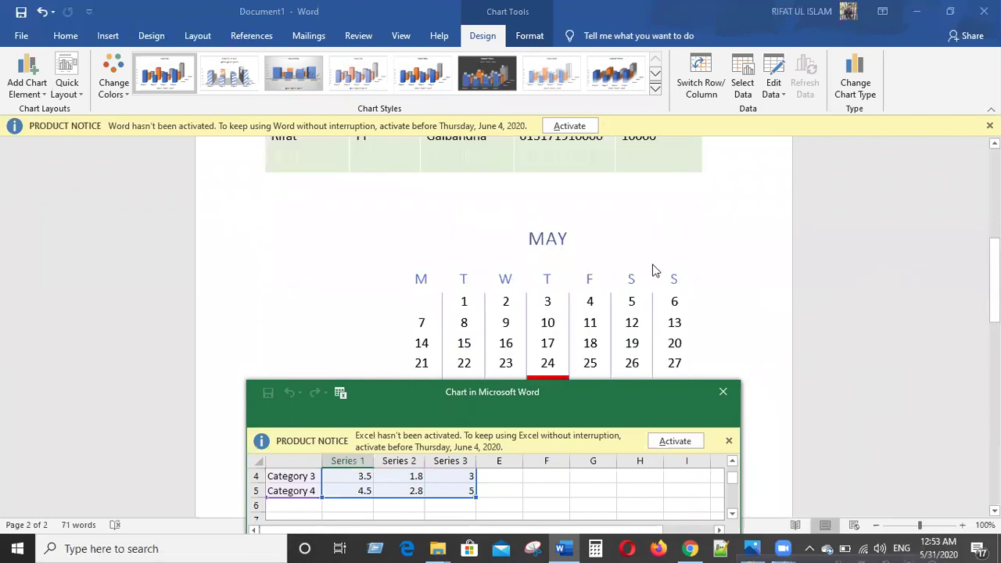
{"action": "scroll", "coordinate": [655, 274], "scroll_direction": "up", "scroll_amount": 5}
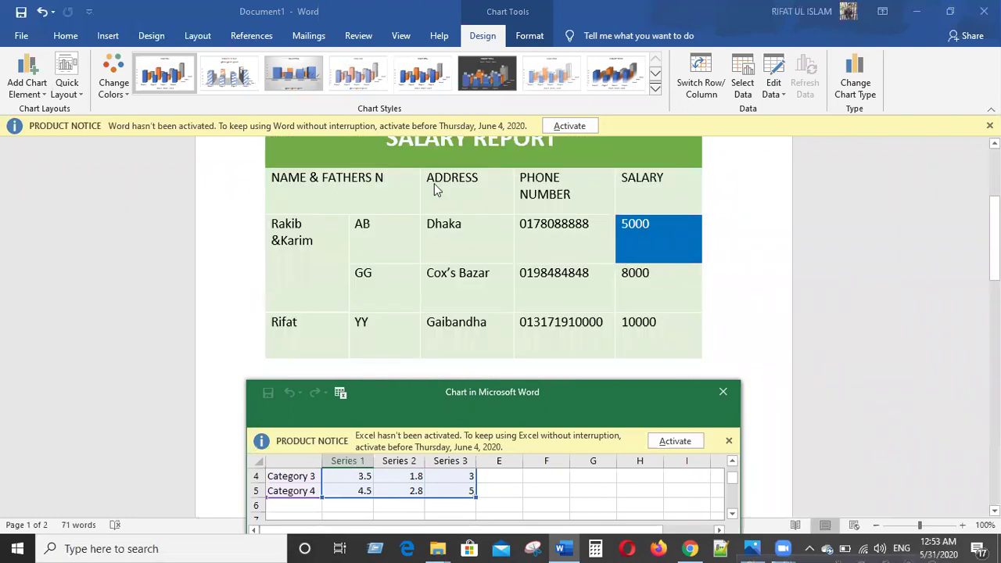
{"action": "scroll", "coordinate": [679, 222], "scroll_direction": "up", "scroll_amount": 2}
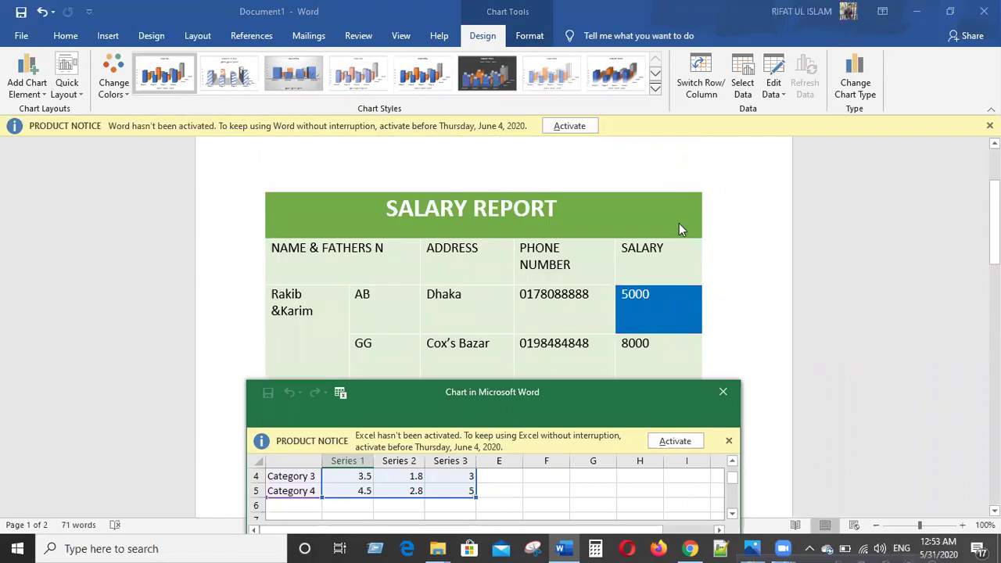
- Compare the names and salaries in the SALARY REPORT table with the categories and series of the 3-D Column chart
{"action": "scroll", "coordinate": [679, 223], "scroll_direction": "down", "scroll_amount": 2}
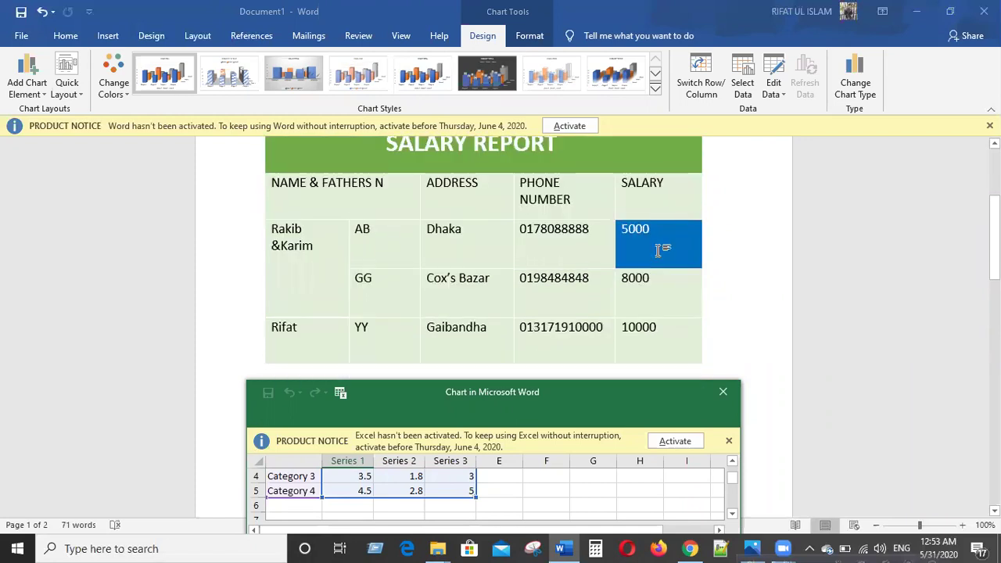
{"action": "scroll", "coordinate": [663, 251], "scroll_direction": "down", "scroll_amount": 1}
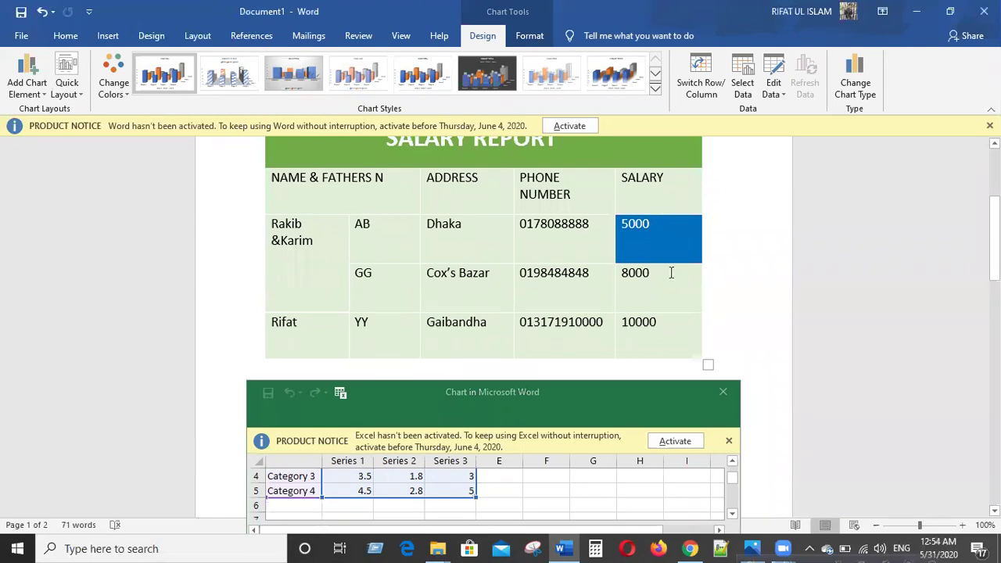
{"action": "scroll", "coordinate": [708, 270], "scroll_direction": "down", "scroll_amount": 5}
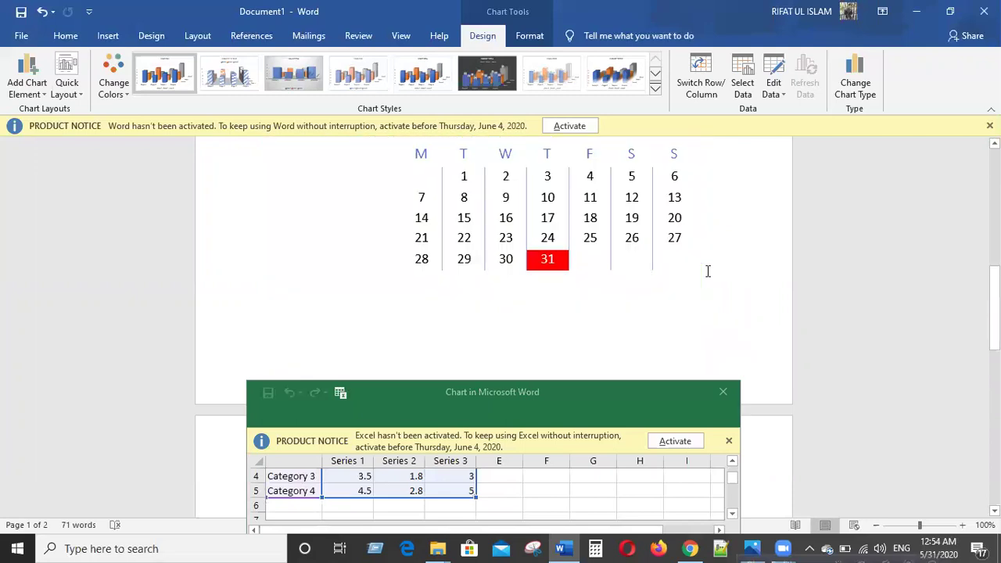
{"action": "scroll", "coordinate": [569, 266], "scroll_direction": "down", "scroll_amount": 6}
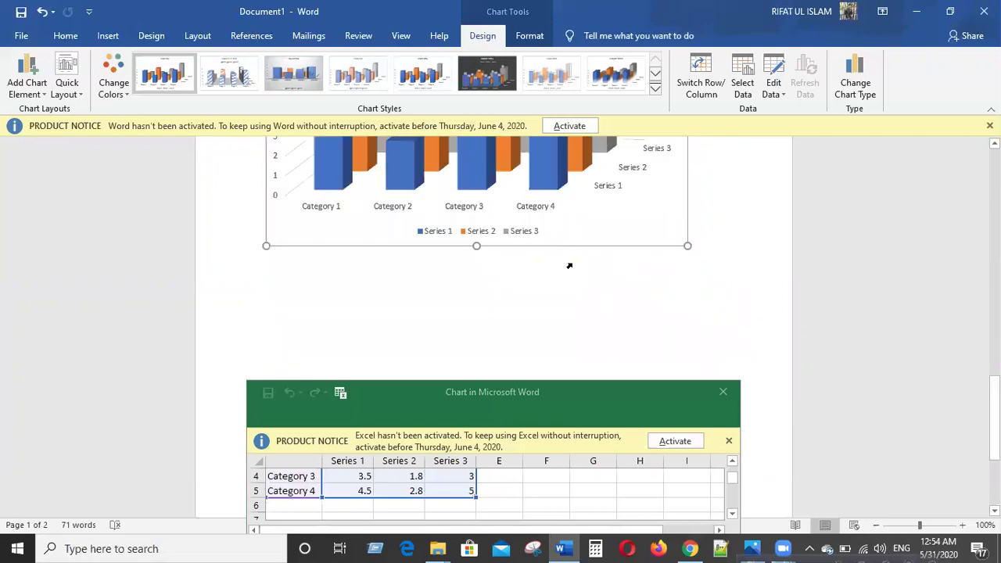
{"action": "scroll", "coordinate": [348, 287], "scroll_direction": "up", "scroll_amount": 5}
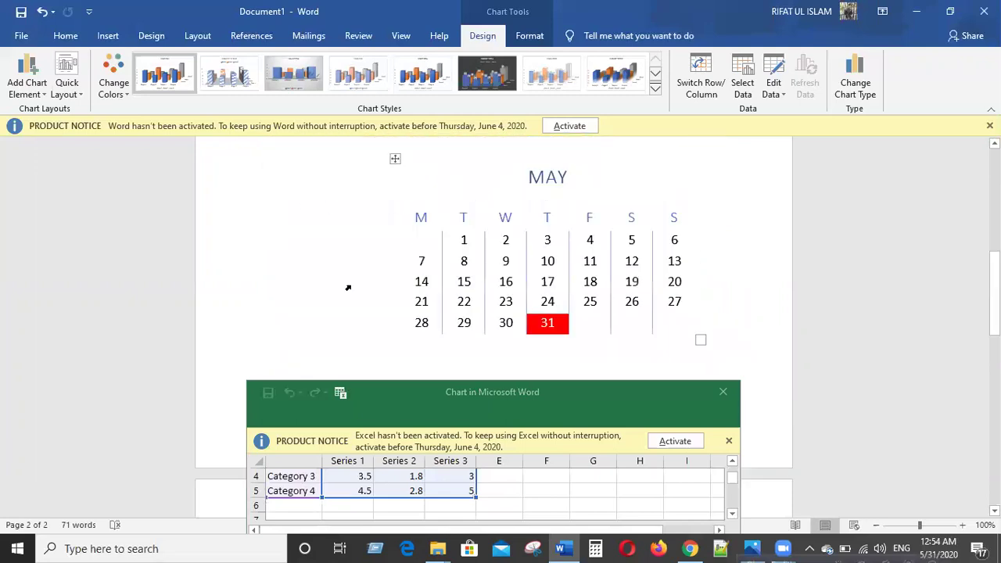
{"action": "scroll", "coordinate": [306, 287], "scroll_direction": "up", "scroll_amount": 3}
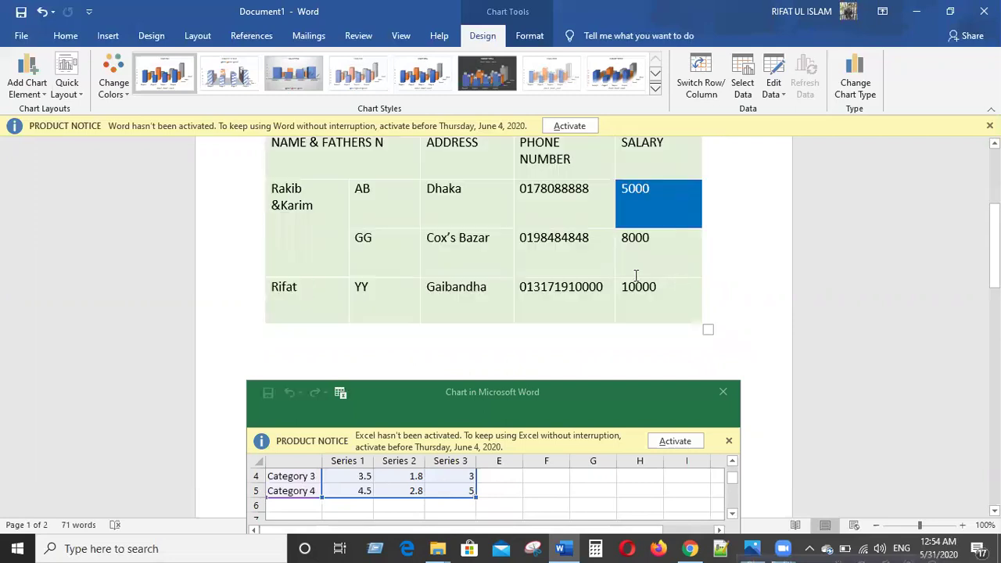
{"action": "scroll", "coordinate": [638, 279], "scroll_direction": "down", "scroll_amount": 4}
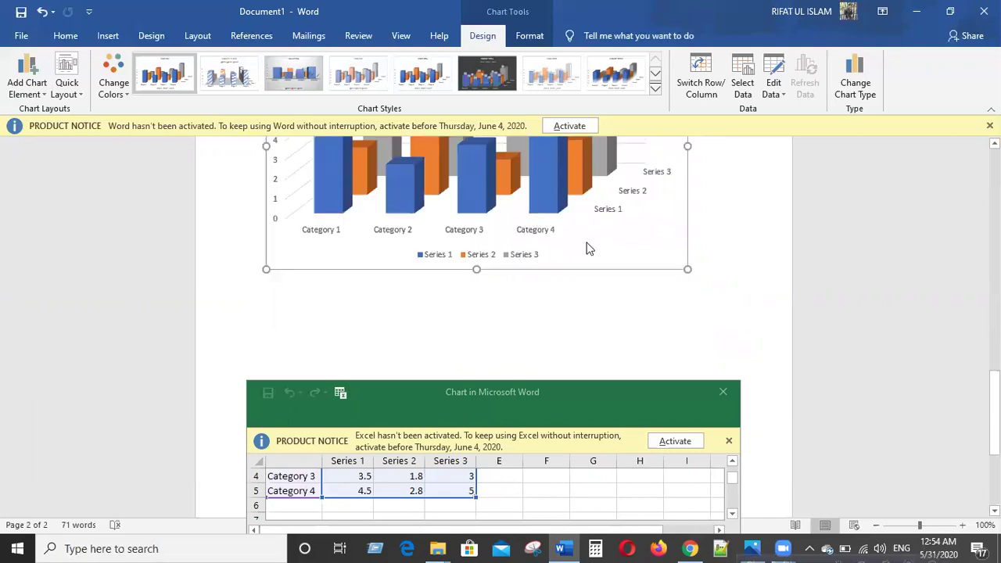
{"action": "scroll", "coordinate": [590, 248], "scroll_direction": "up", "scroll_amount": 1}
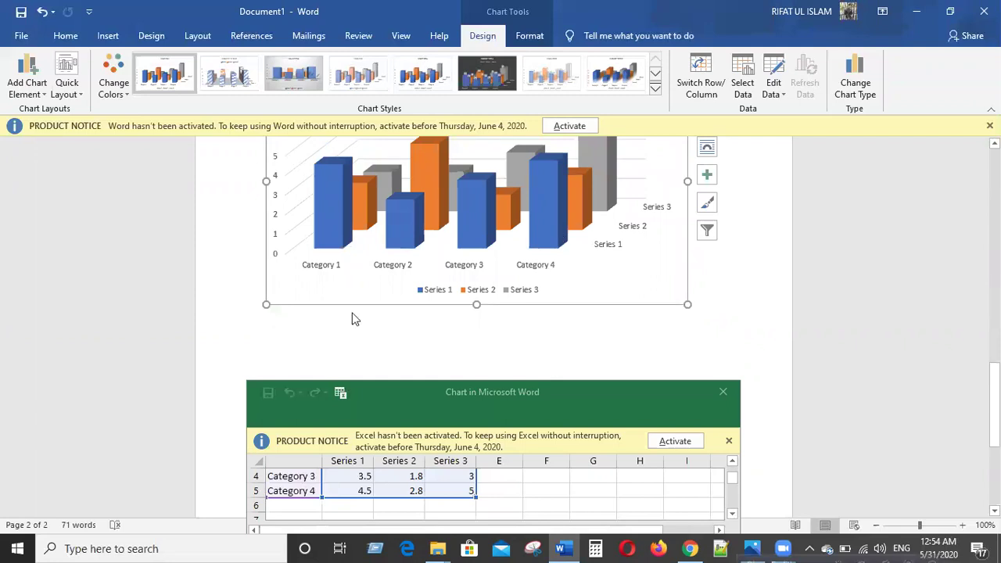
- Move the chart's data sheet window up and shrink the chart data range to the Series 1 column only
{"action": "scroll", "coordinate": [352, 319], "scroll_direction": "down", "scroll_amount": 1}
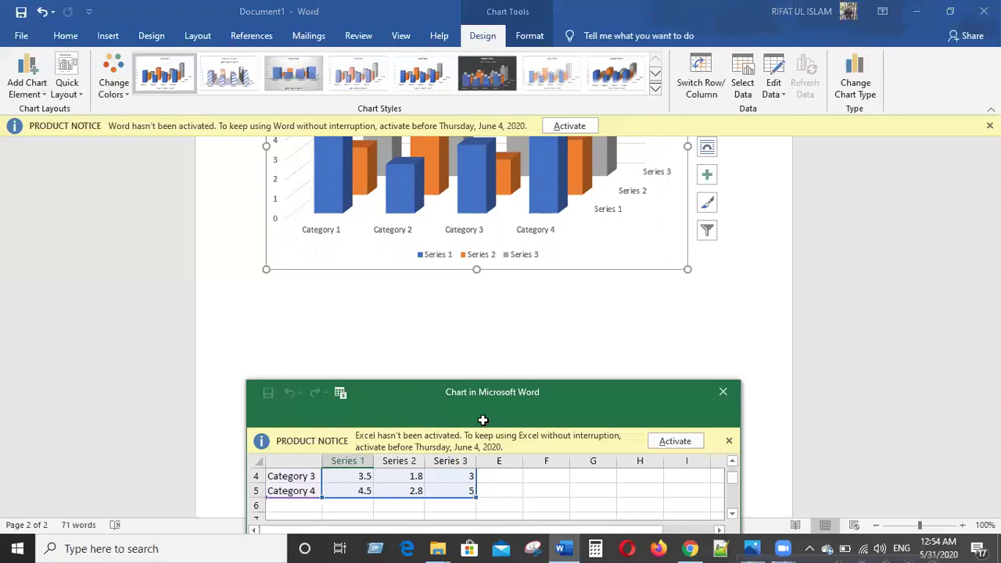
{"action": "scroll", "coordinate": [491, 406], "scroll_direction": "up", "scroll_amount": 1}
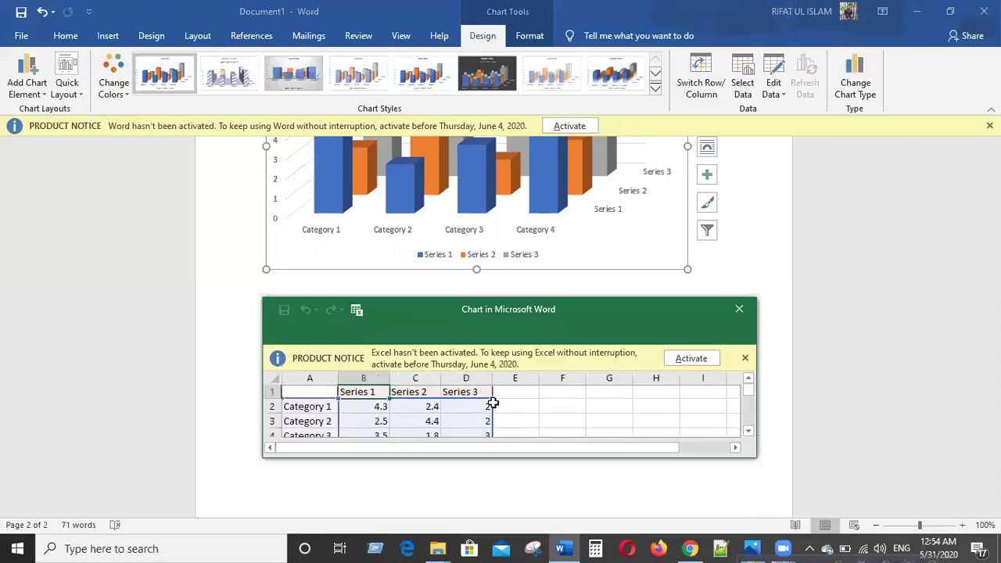
{"action": "left_click_drag", "start_coordinate": [494, 402], "coordinate": [390, 399]}
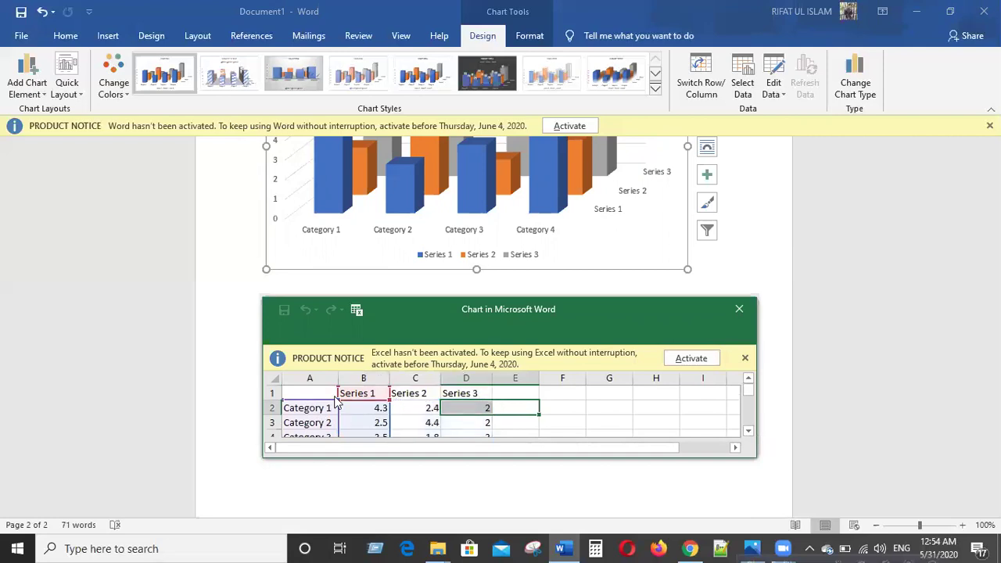
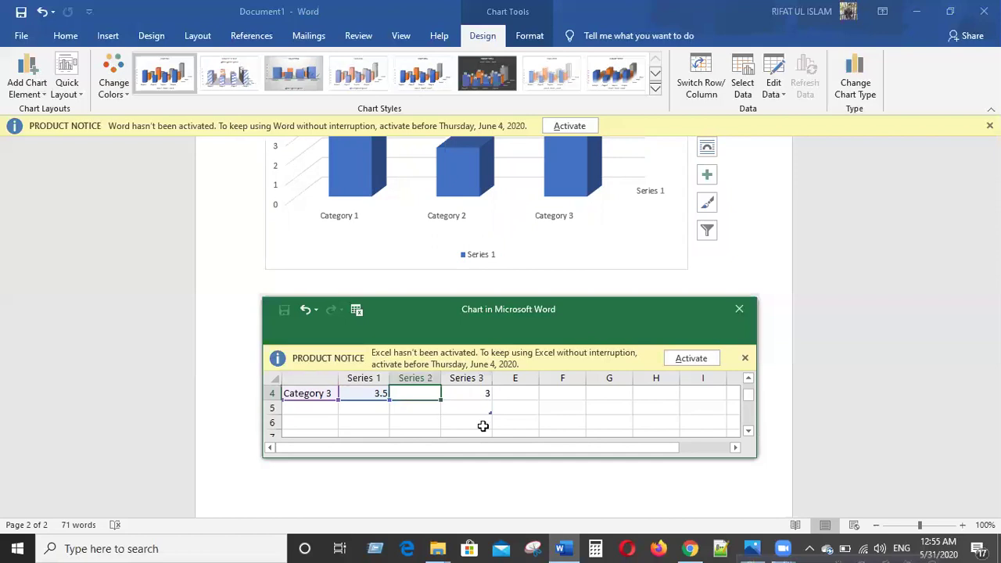
- Clear the Series 3 values for Category 1 and Category 2 in the chart's data sheet
{"action": "scroll", "coordinate": [483, 426], "scroll_direction": "up", "scroll_amount": 1}
{"action": "left_click", "coordinate": [482, 422]}
{"action": "left_click", "coordinate": [481, 408]}
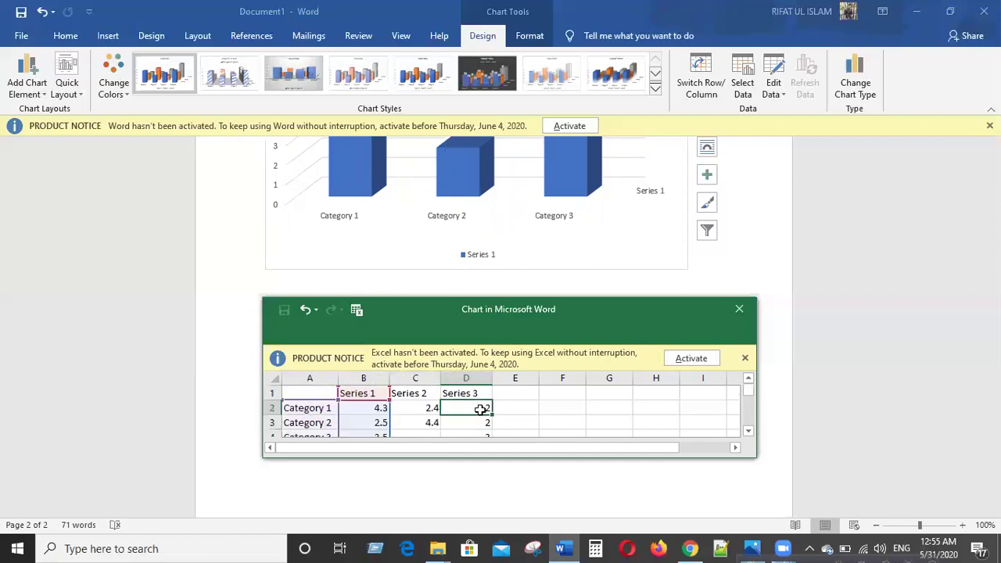
{"action": "key", "text": "Delete"}
{"action": "left_click", "coordinate": [444, 422]}
{"action": "key", "text": "Delete"}
- Clear the Series 2 values for Category 1 and Category 2 in the chart's data sheet
{"action": "left_click", "coordinate": [431, 407]}
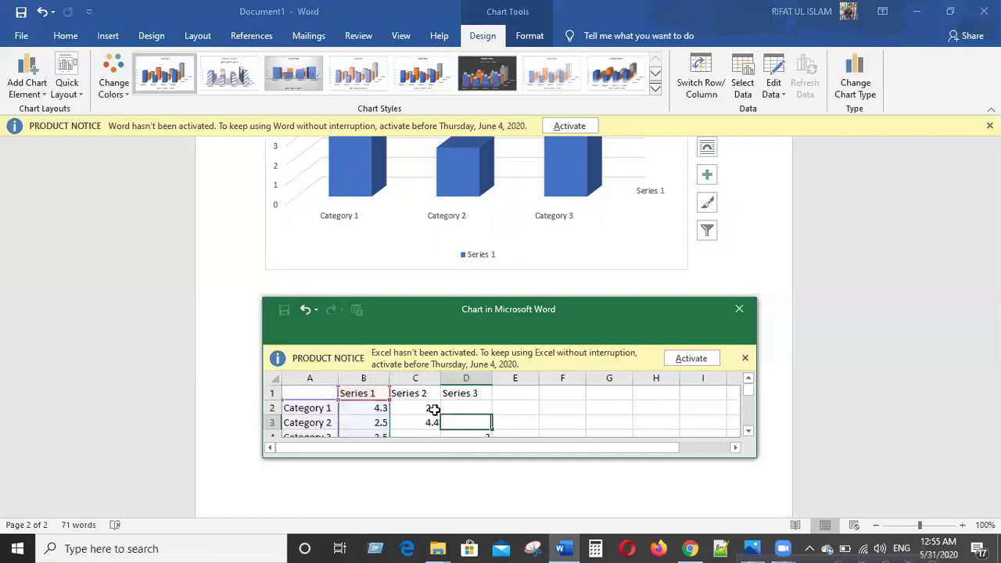
{"action": "double_click", "coordinate": [432, 422]}
{"action": "key", "text": "BackSpace"}
{"action": "key", "text": "Escape"}
{"action": "key", "text": "Delete"}
{"action": "key", "text": "Up"}
{"action": "key", "text": "BackSpace"}
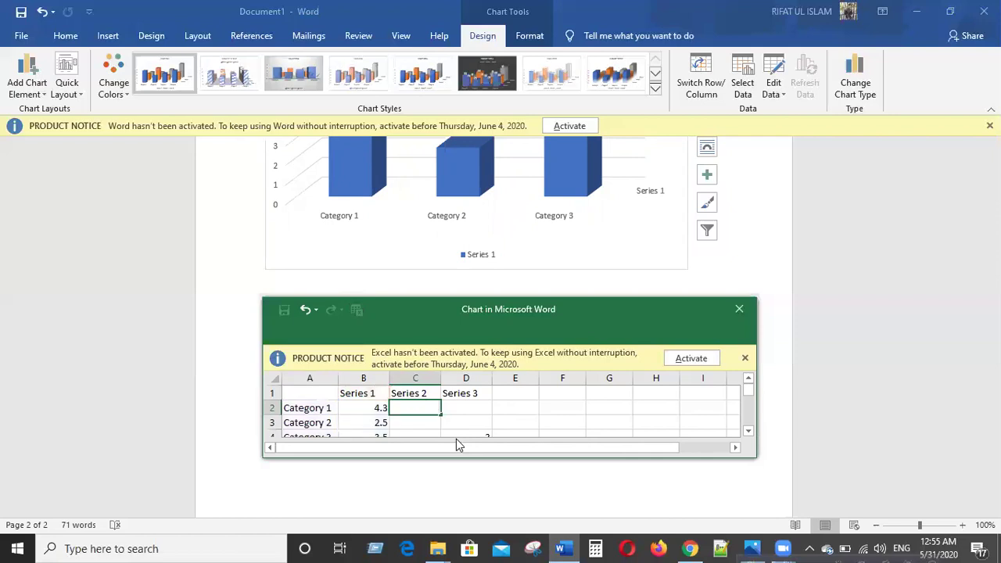
- Clear the Series 3 value for Category 3 in the chart's data sheet
{"action": "scroll", "coordinate": [476, 403], "scroll_direction": "down", "scroll_amount": 1}
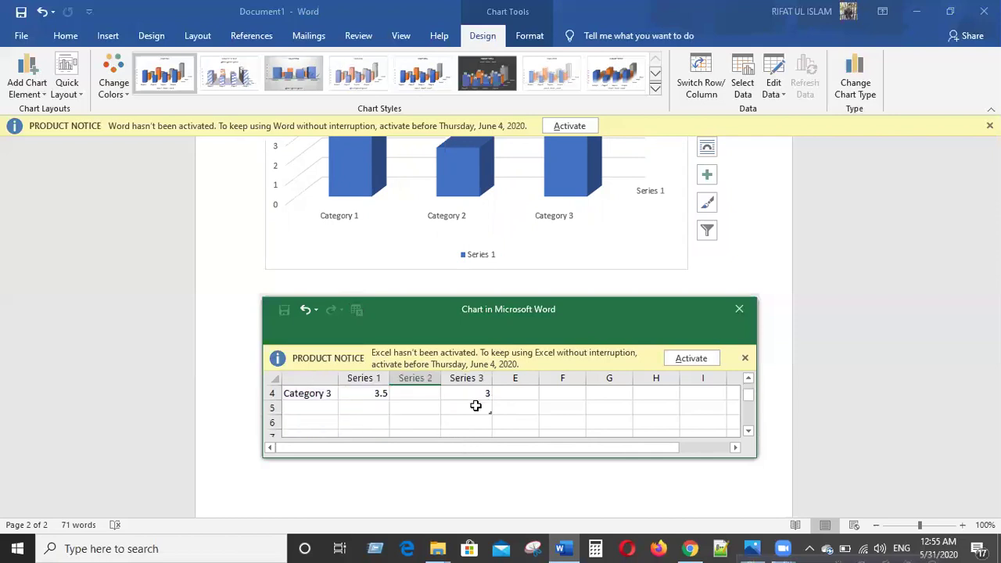
{"action": "scroll", "coordinate": [477, 414], "scroll_direction": "up", "scroll_amount": 1}
{"action": "scroll", "coordinate": [480, 405], "scroll_direction": "down", "scroll_amount": 1}
{"action": "left_click", "coordinate": [485, 395]}
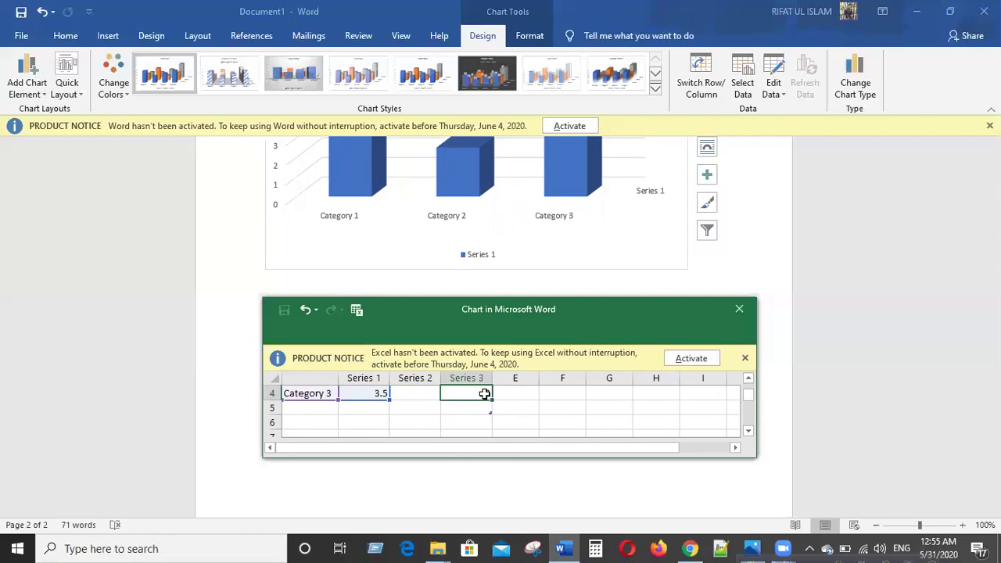
- Remove the Series 3 and Series 2 header text from the first row of the chart's data sheet
{"action": "scroll", "coordinate": [472, 414], "scroll_direction": "up", "scroll_amount": 1}
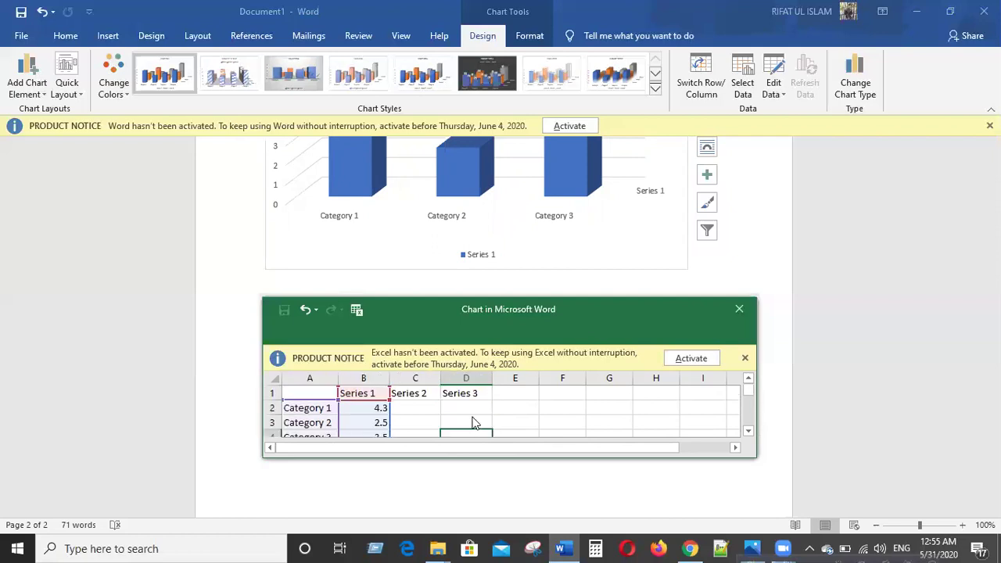
{"action": "left_click", "coordinate": [477, 395]}
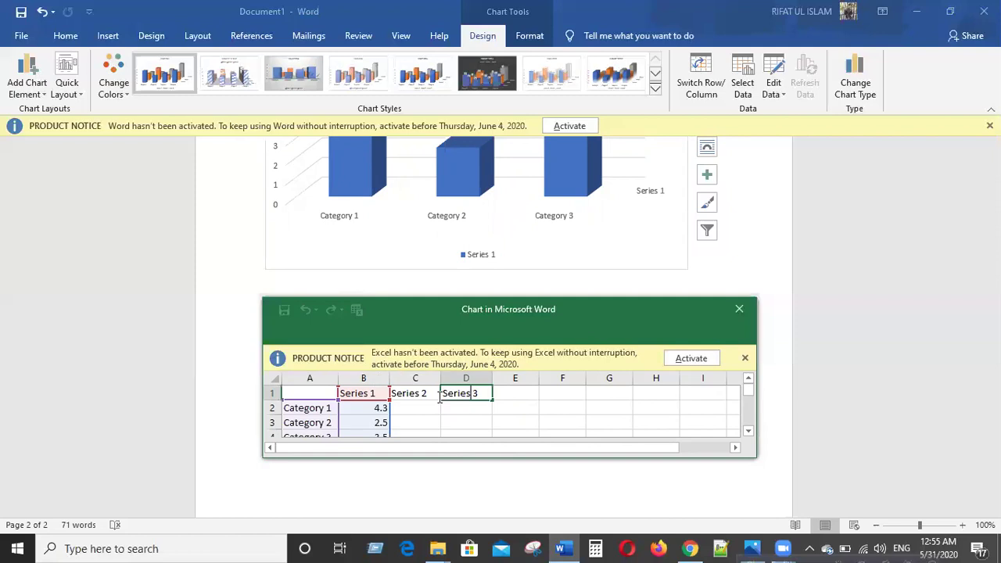
{"action": "key", "text": "BackSpace"}
{"action": "left_click", "coordinate": [407, 395]}
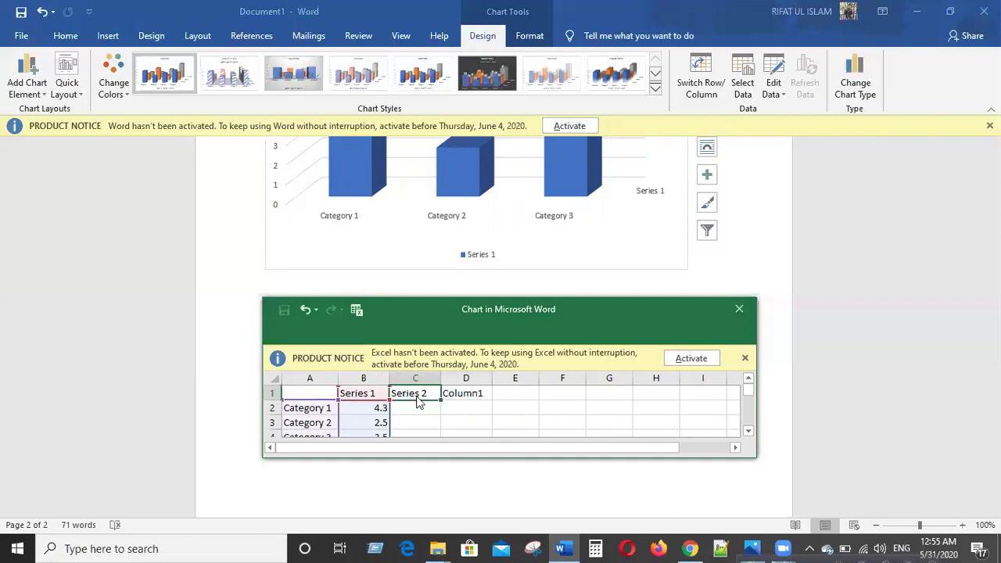
{"action": "double_click", "coordinate": [425, 395]}
{"action": "left_click_drag", "start_coordinate": [391, 395], "coordinate": [467, 396]}
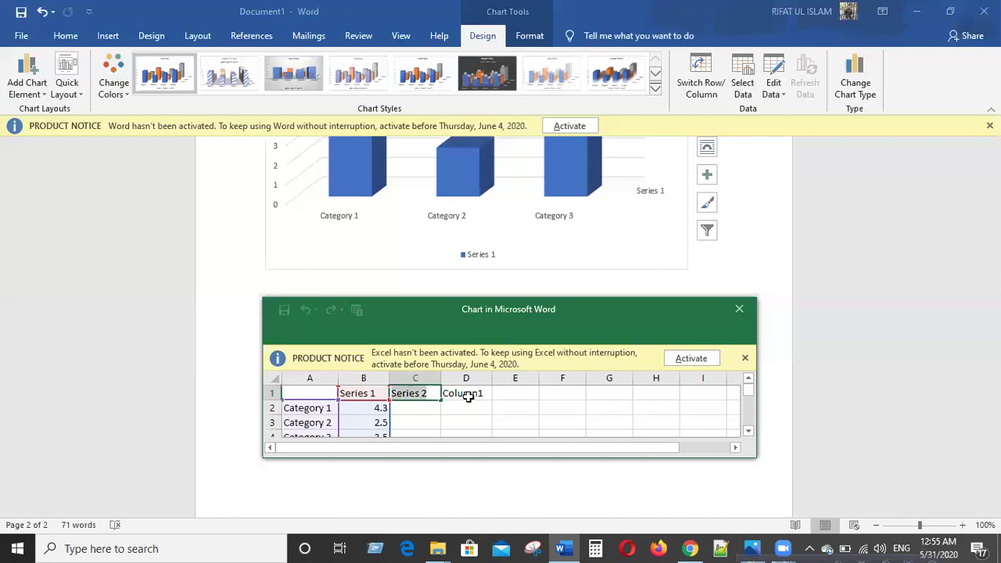
{"action": "key", "text": "BackSpace"}
{"action": "left_click", "coordinate": [468, 396]}
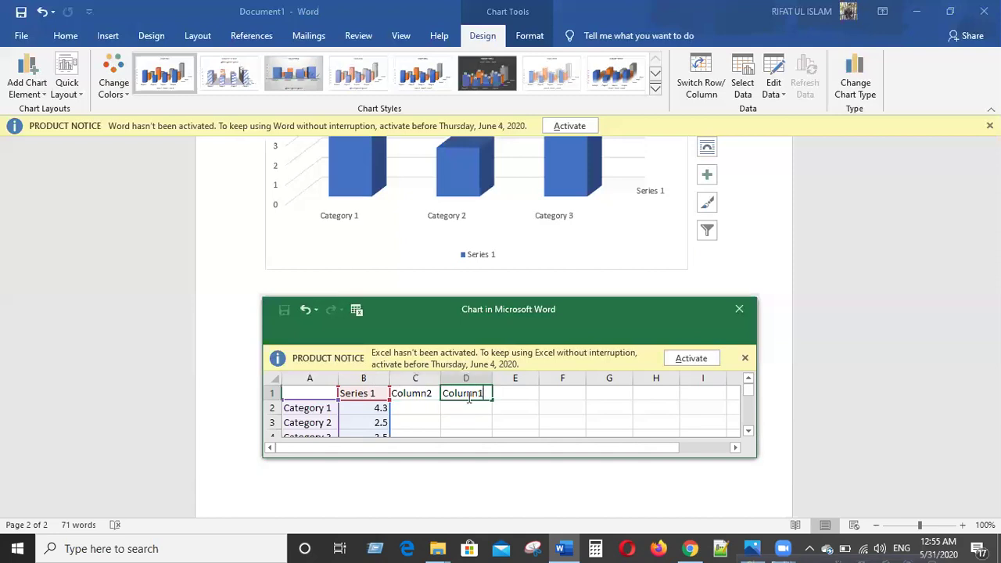
{"action": "key", "text": "BackSpace"}
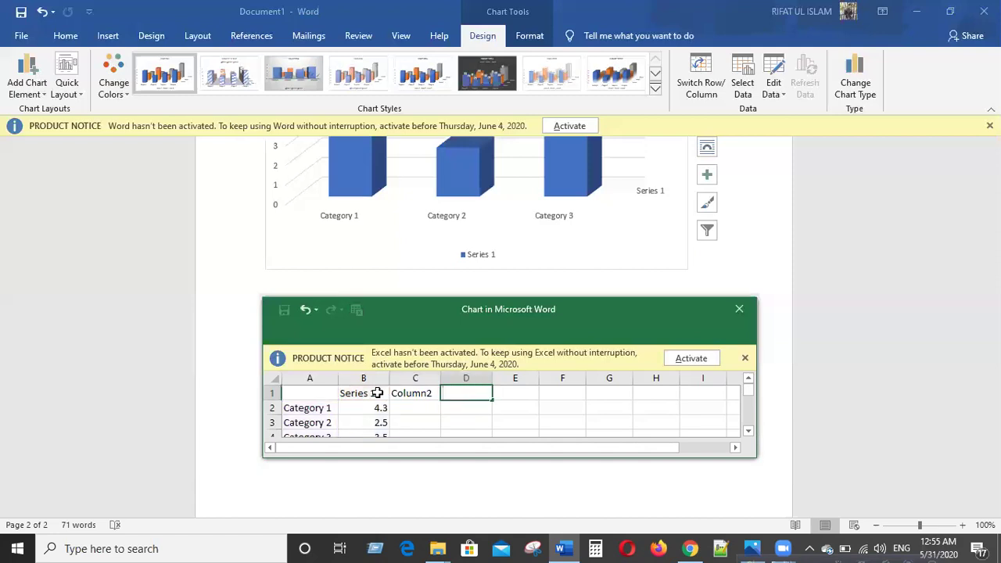
{"action": "left_click", "coordinate": [339, 413]}
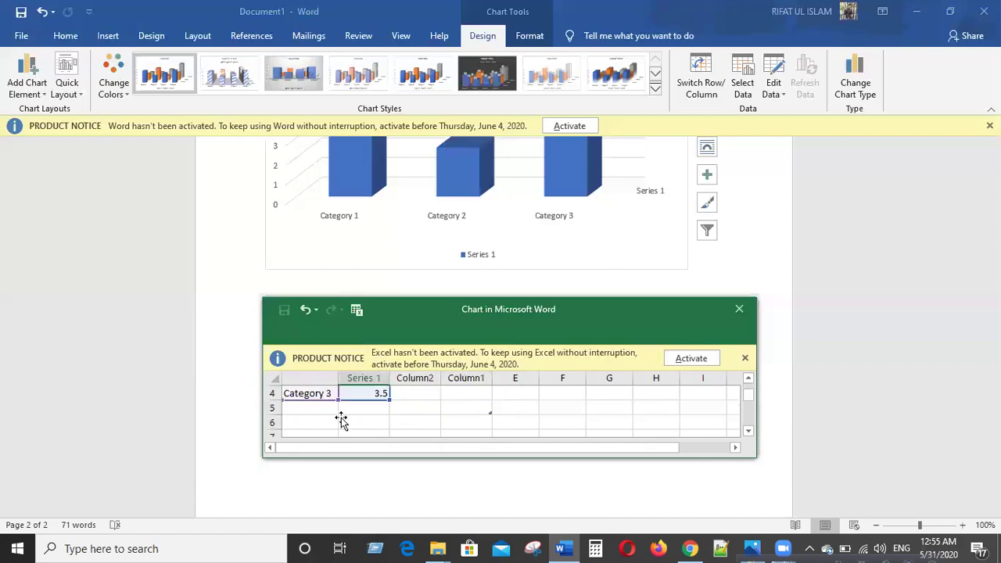
{"action": "left_click_drag", "start_coordinate": [357, 408], "coordinate": [413, 409]}
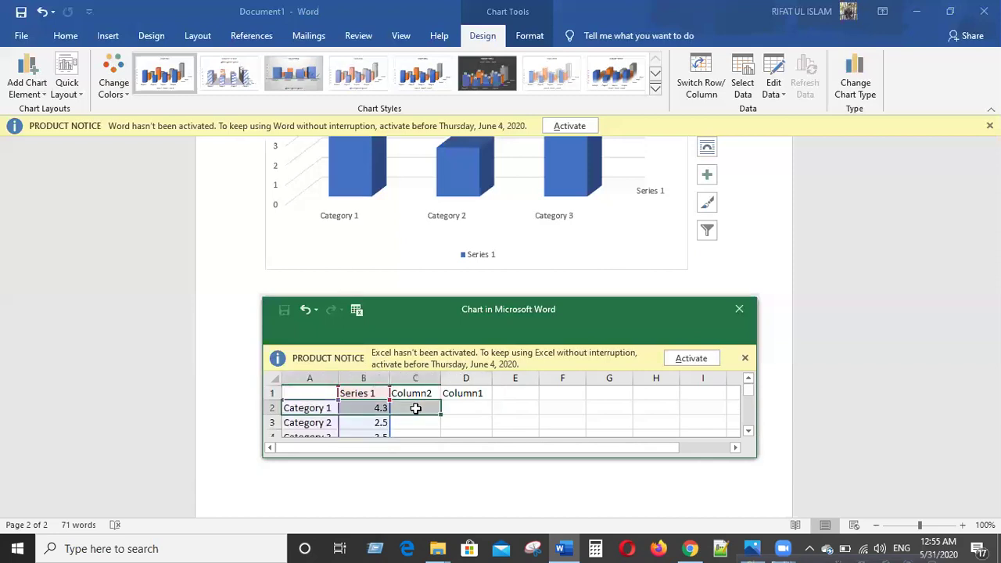
{"action": "left_click", "coordinate": [331, 409]}
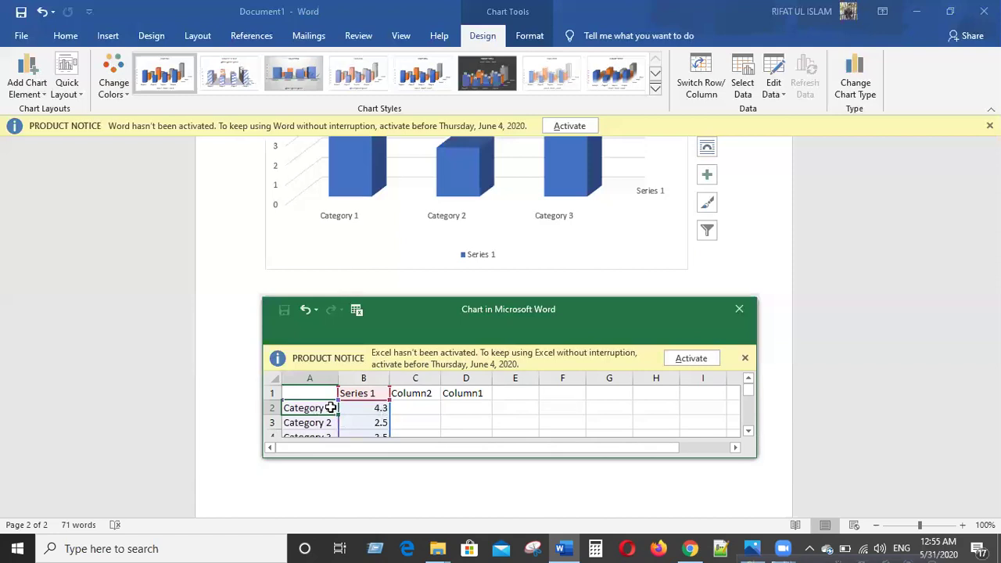
{"action": "scroll", "coordinate": [323, 406], "scroll_direction": "down", "scroll_amount": 1}
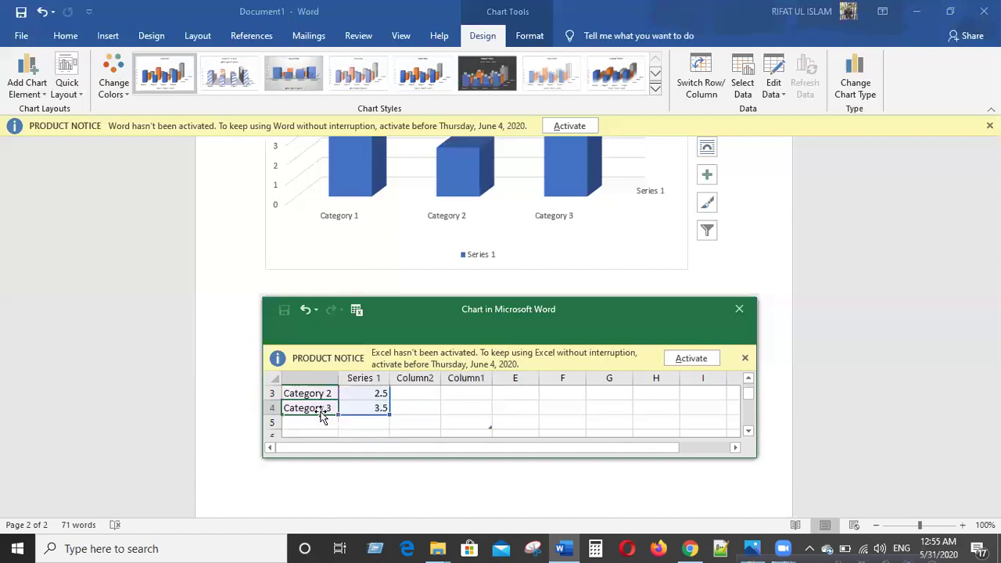
{"action": "scroll", "coordinate": [315, 406], "scroll_direction": "up", "scroll_amount": 1}
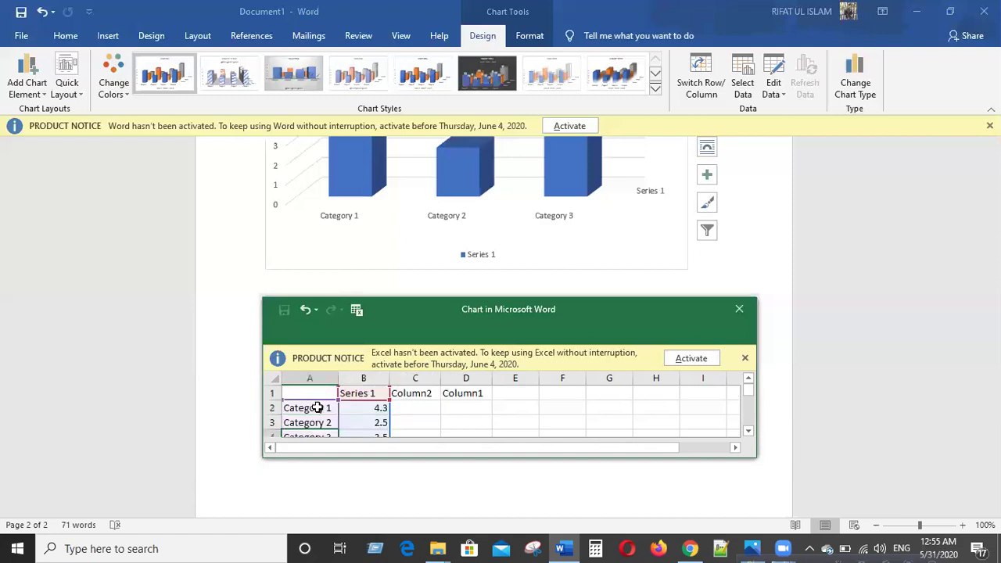
- Replace the Category 1 label in cell A2 with the first name of the first employee in the salary table
{"action": "double_click", "coordinate": [328, 407]}
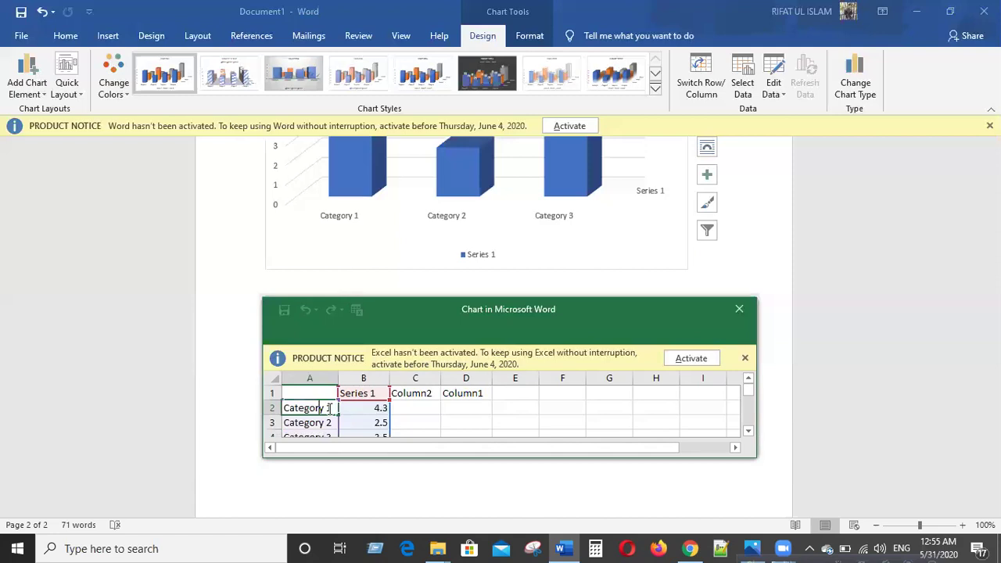
{"action": "left_click_drag", "start_coordinate": [329, 407], "coordinate": [282, 407]}
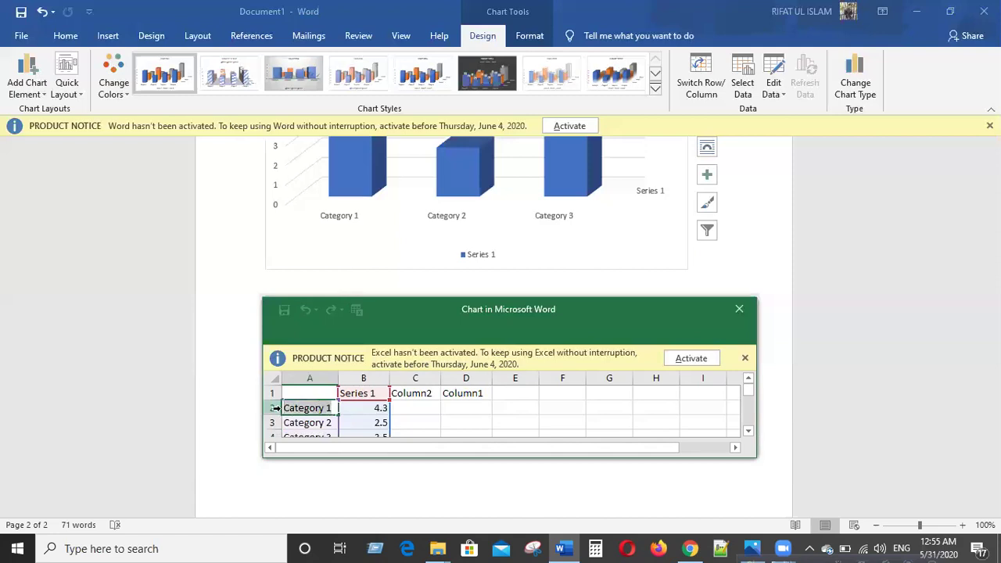
{"action": "type", "text": "Raki"}
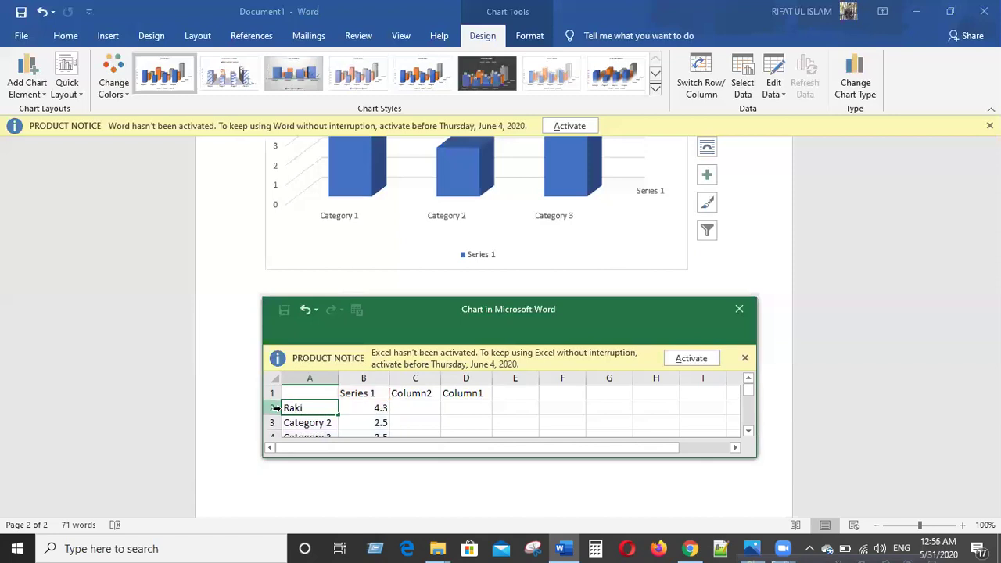
{"action": "type", "text": "b"}
{"action": "left_click", "coordinate": [284, 413]}
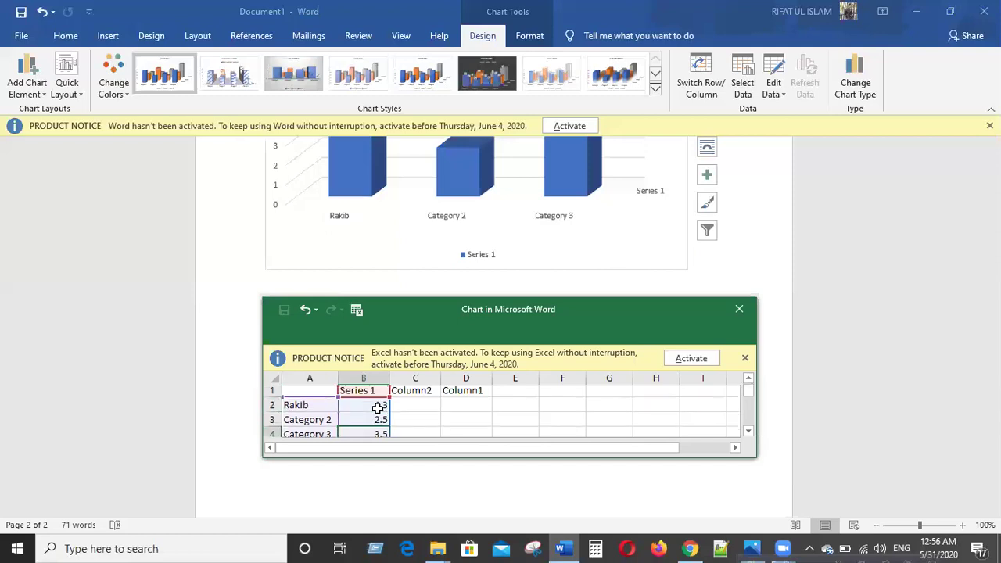
- Set the first employee's Series 1 value to 5000 and open the Category 2 label for editing
{"action": "double_click", "coordinate": [364, 406]}
{"action": "left_click", "coordinate": [395, 407]}
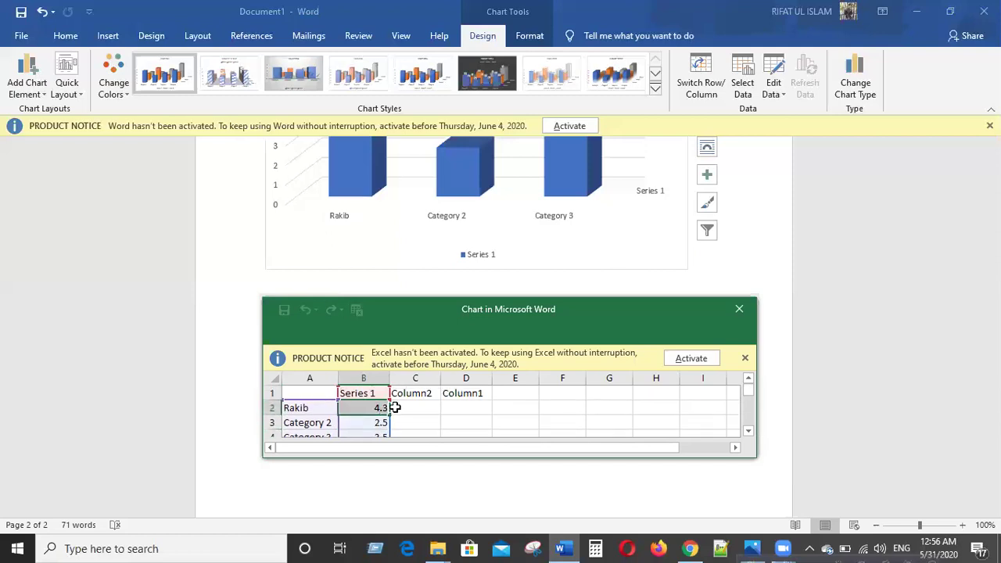
{"action": "type", "text": "500"}
{"action": "type", "text": "0"}
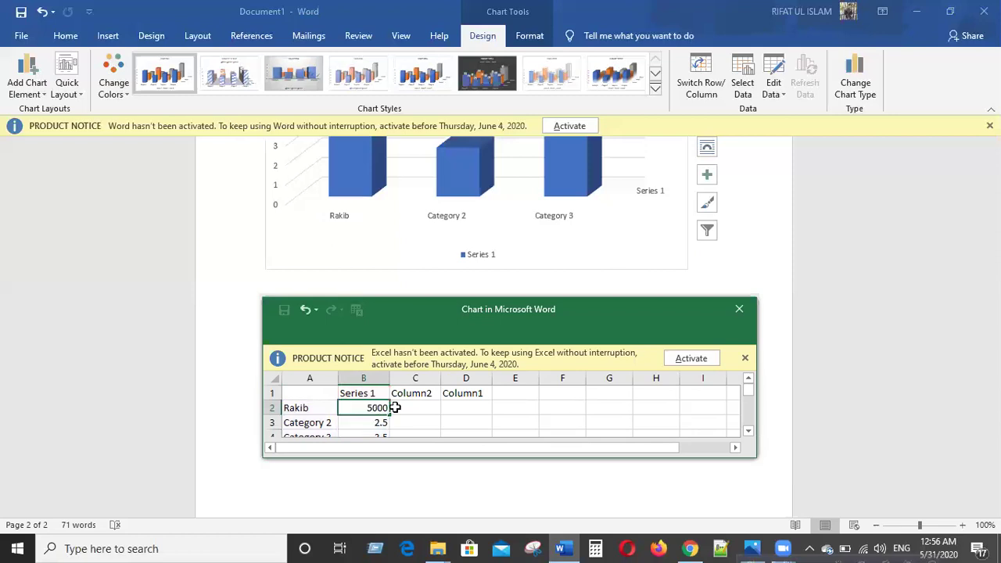
{"action": "left_click", "coordinate": [315, 425]}
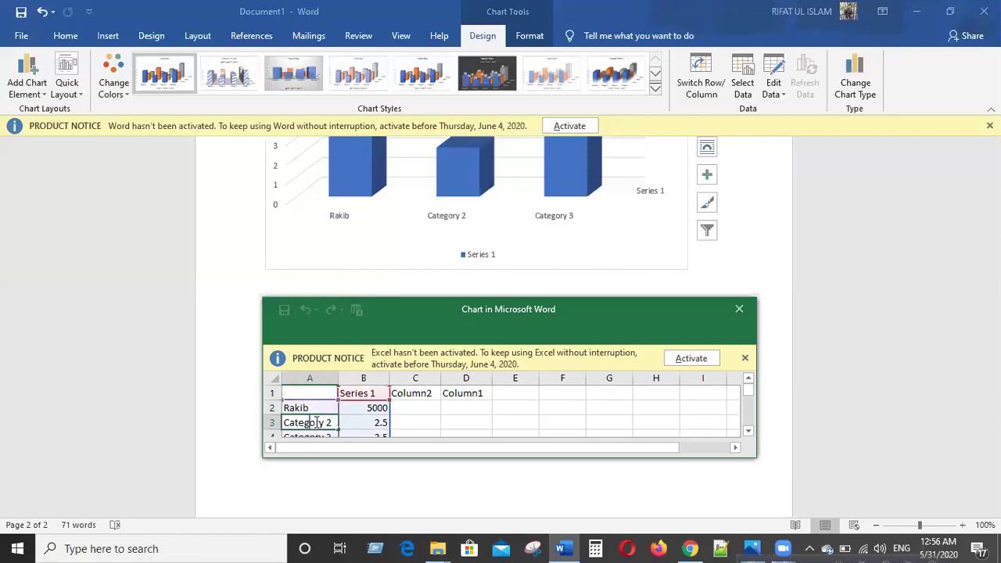
- Replace the Category 2 label with the second employee's first name and set that row's Series 1 value to 8000
{"action": "left_click_drag", "start_coordinate": [329, 422], "coordinate": [281, 421]}
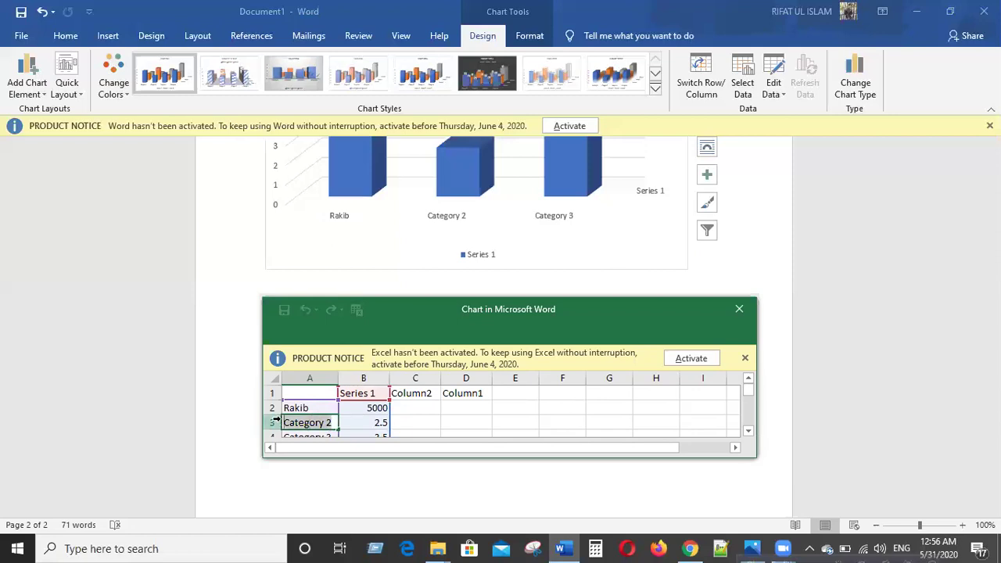
{"action": "type", "text": "Karim"}
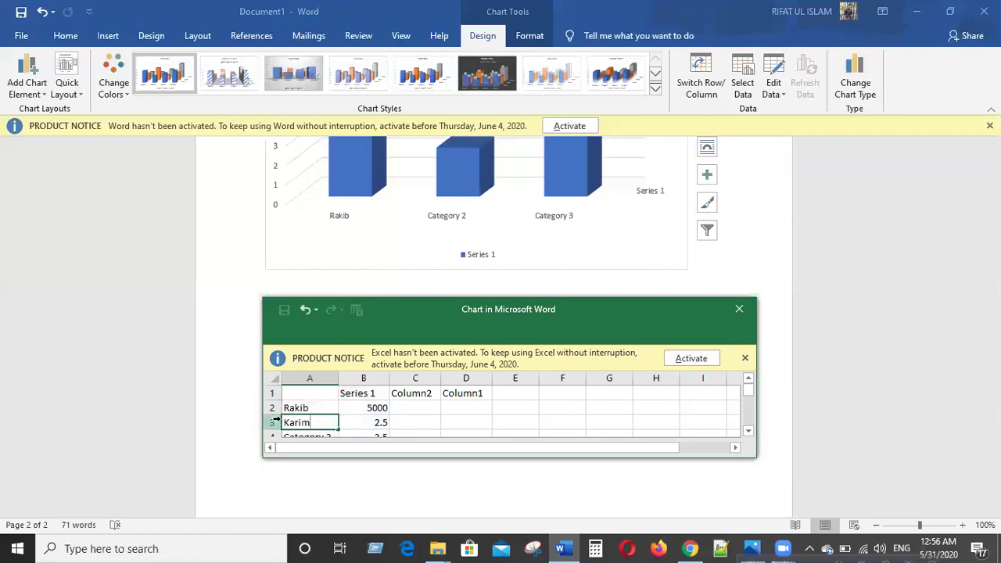
{"action": "left_click", "coordinate": [364, 421]}
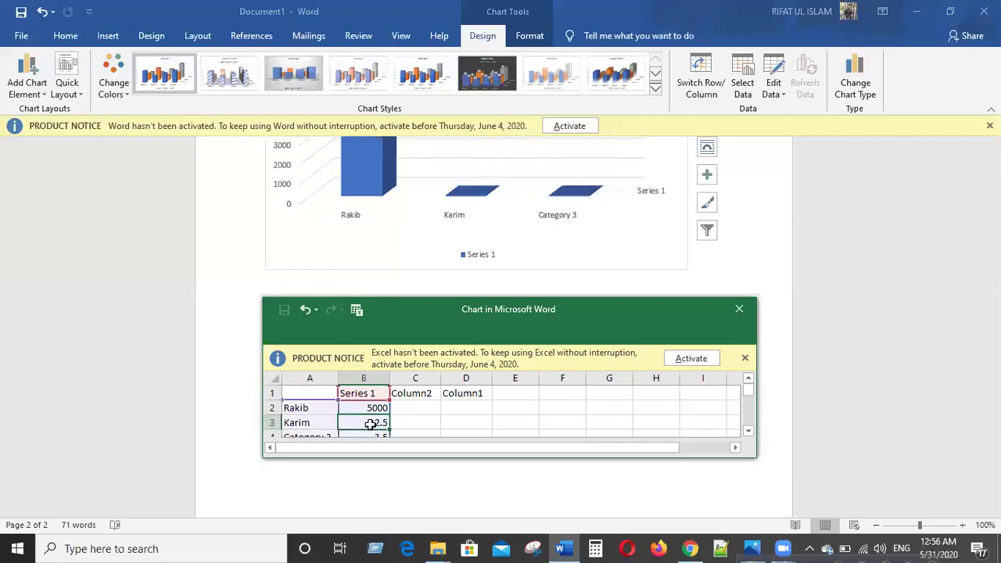
{"action": "double_click", "coordinate": [371, 423]}
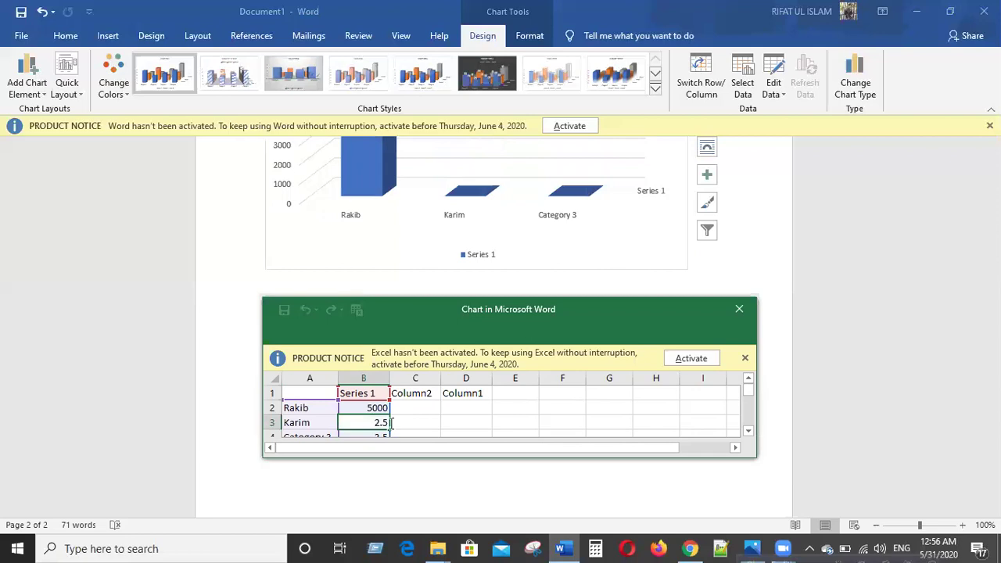
{"action": "type", "text": "800"}
{"action": "key", "text": "ctrl+Return"}
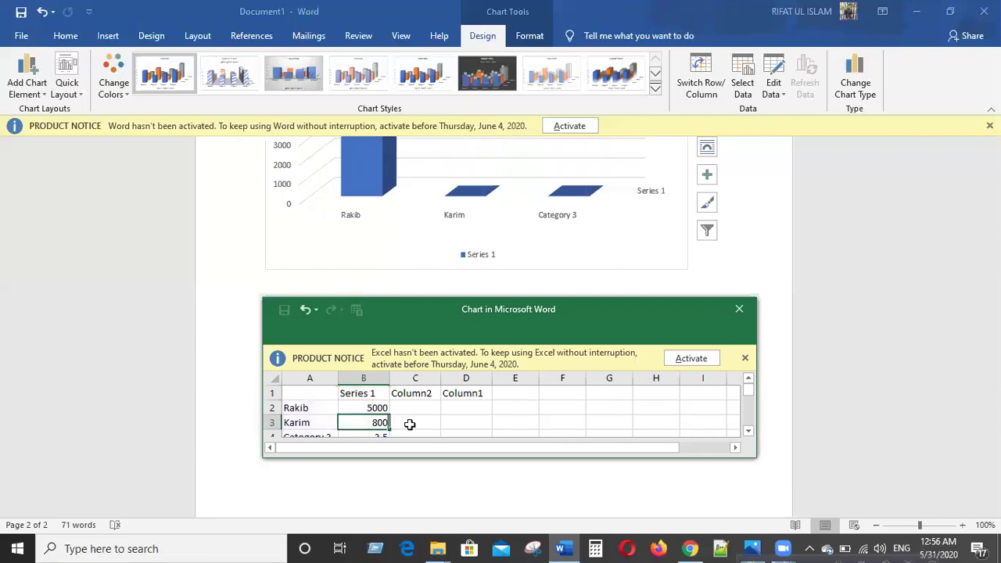
{"action": "type", "text": "0"}
- Replace the Category 3 label with the third employee's first name and set that row's Series 1 value to 10000
{"action": "scroll", "coordinate": [312, 398], "scroll_direction": "down", "scroll_amount": 1}
{"action": "left_click", "coordinate": [312, 395]}
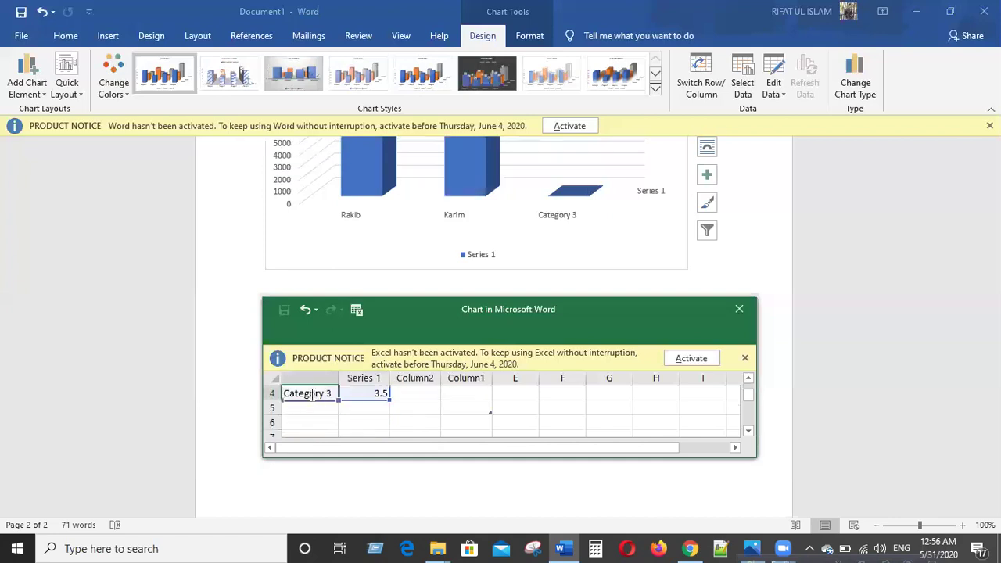
{"action": "double_click", "coordinate": [309, 393]}
{"action": "key", "text": "shift+Right"}
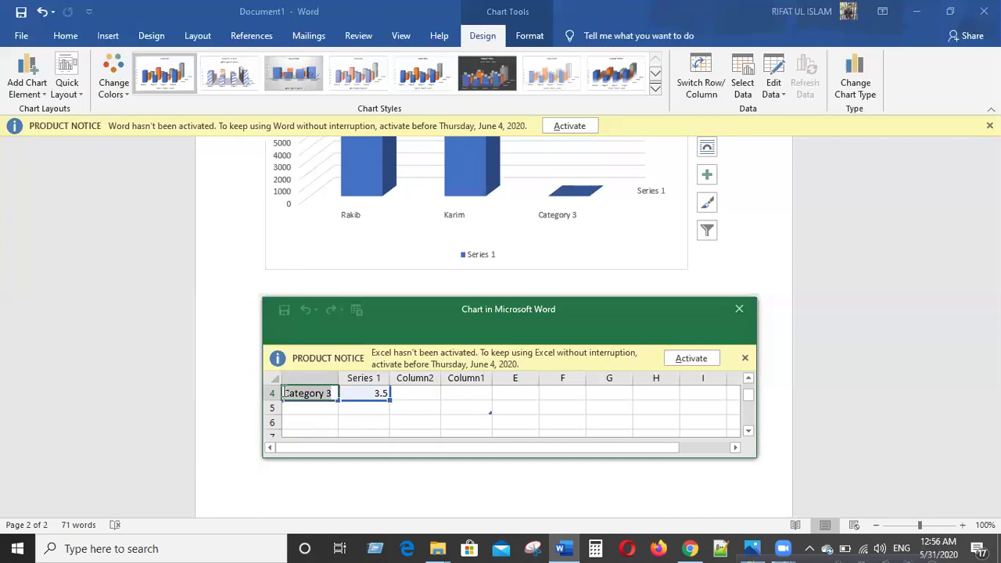
{"action": "type", "text": "Rif"}
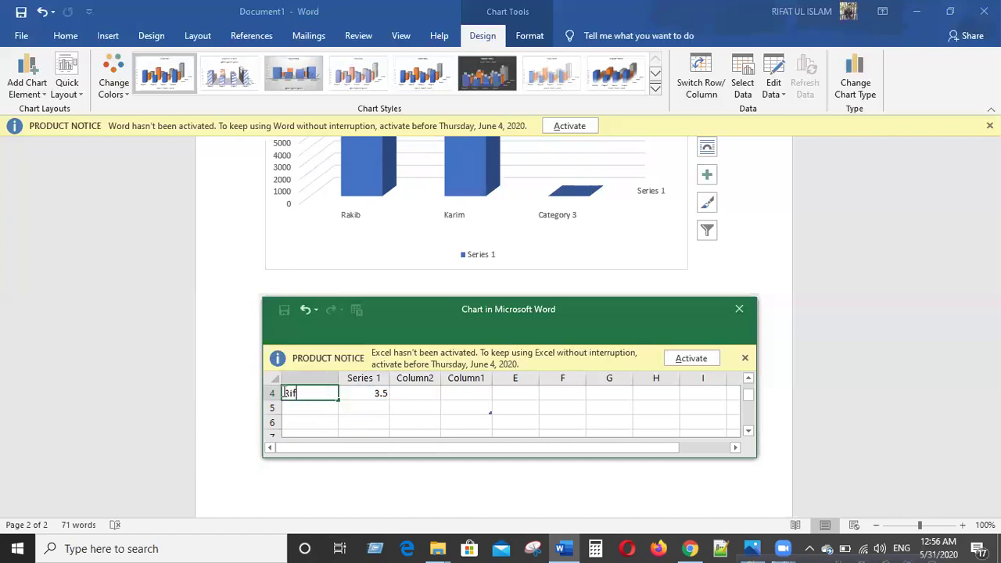
{"action": "type", "text": "at"}
{"action": "left_click", "coordinate": [376, 395]}
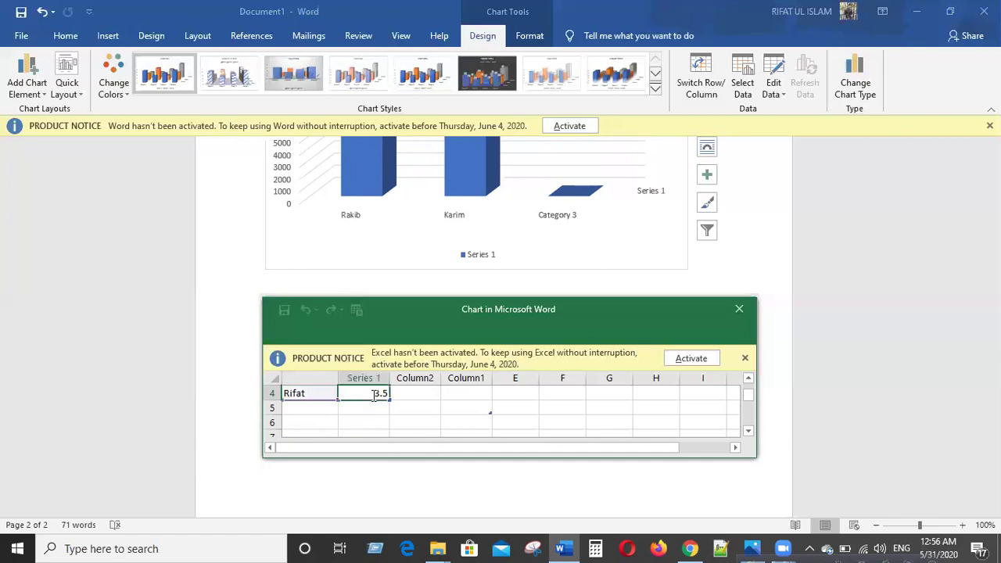
{"action": "left_click", "coordinate": [393, 395]}
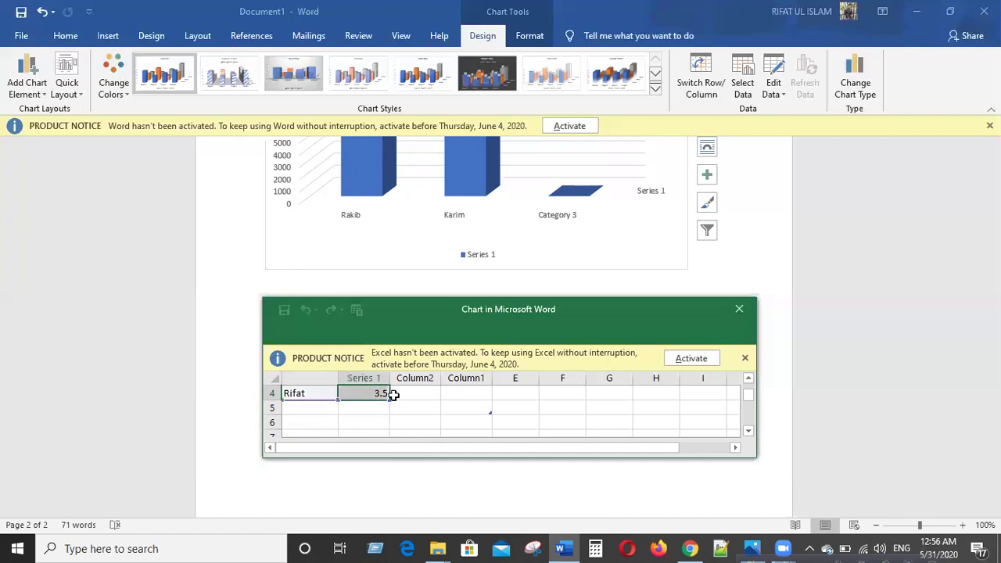
{"action": "type", "text": "1000"}
{"action": "type", "text": "0"}
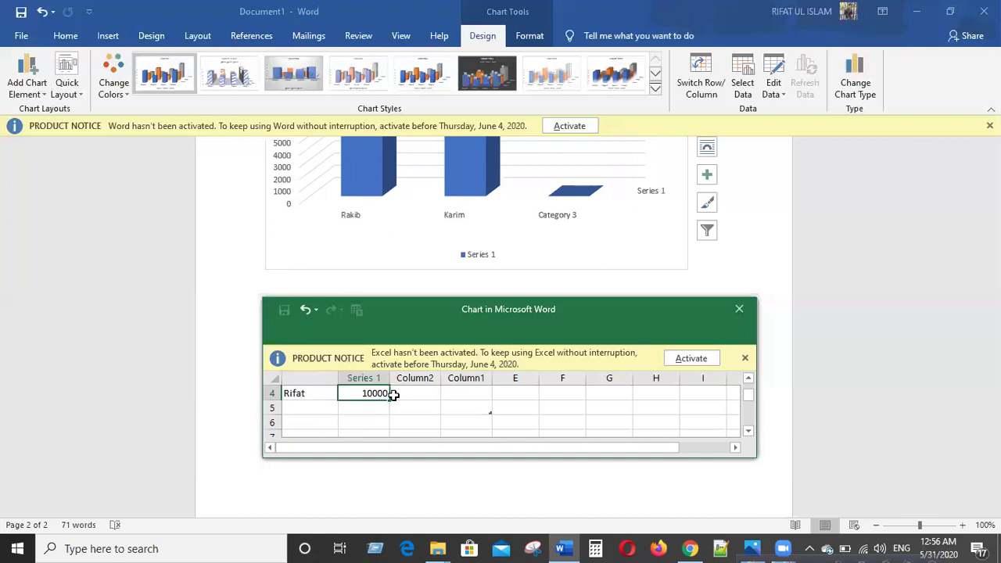
- Rename the Series 1 header in cell B1 of the chart's data sheet to SALARY
{"action": "scroll", "coordinate": [363, 403], "scroll_direction": "up", "scroll_amount": 1}
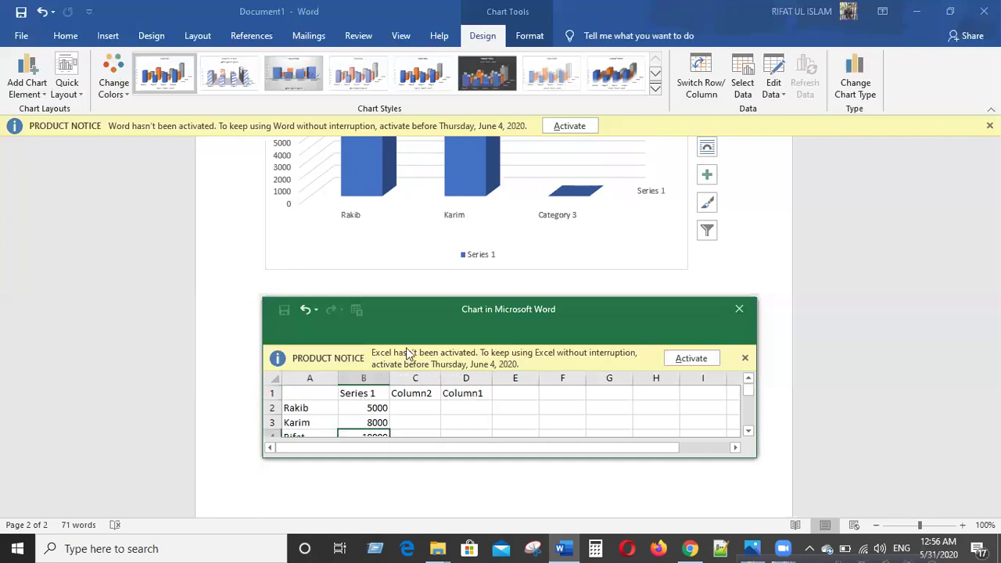
{"action": "scroll", "coordinate": [513, 173], "scroll_direction": "up", "scroll_amount": 3}
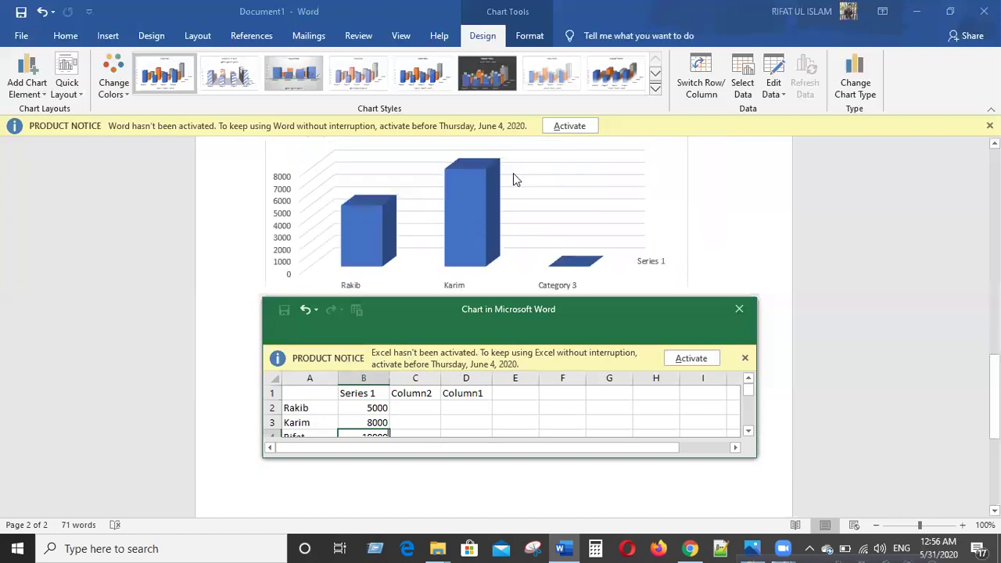
{"action": "left_click", "coordinate": [364, 393]}
{"action": "double_click", "coordinate": [342, 391]}
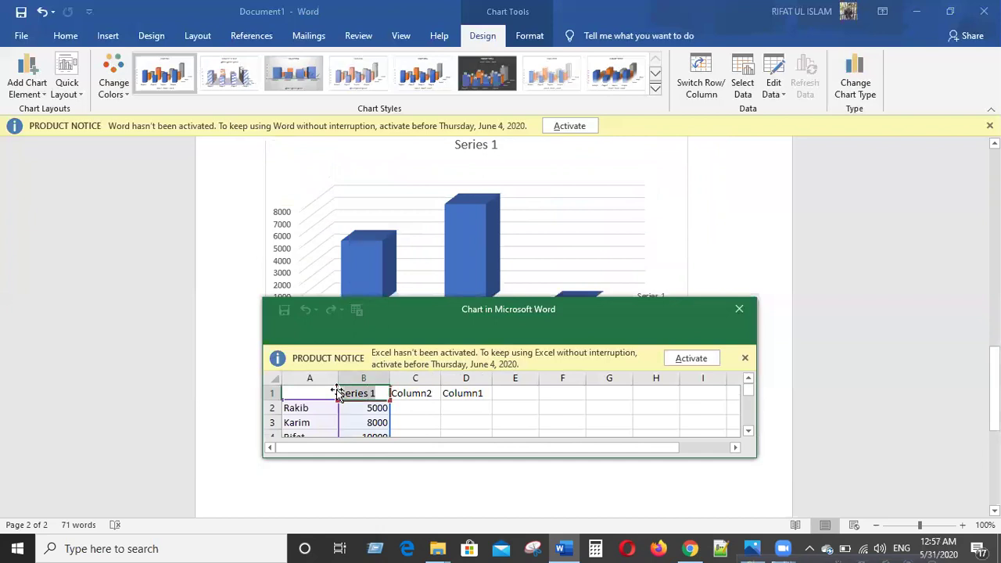
{"action": "key", "text": "Delete"}
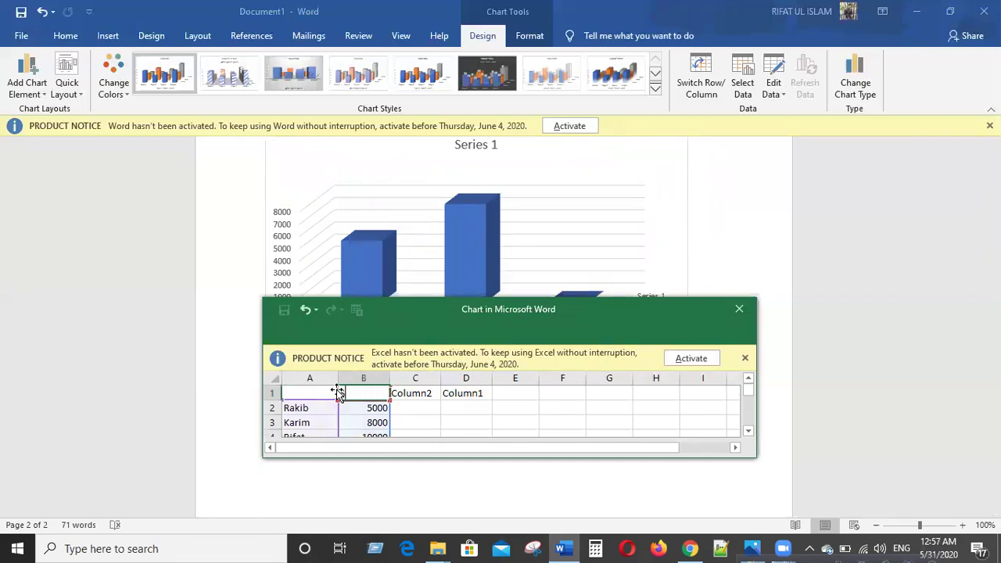
{"action": "type", "text": "Sa"}
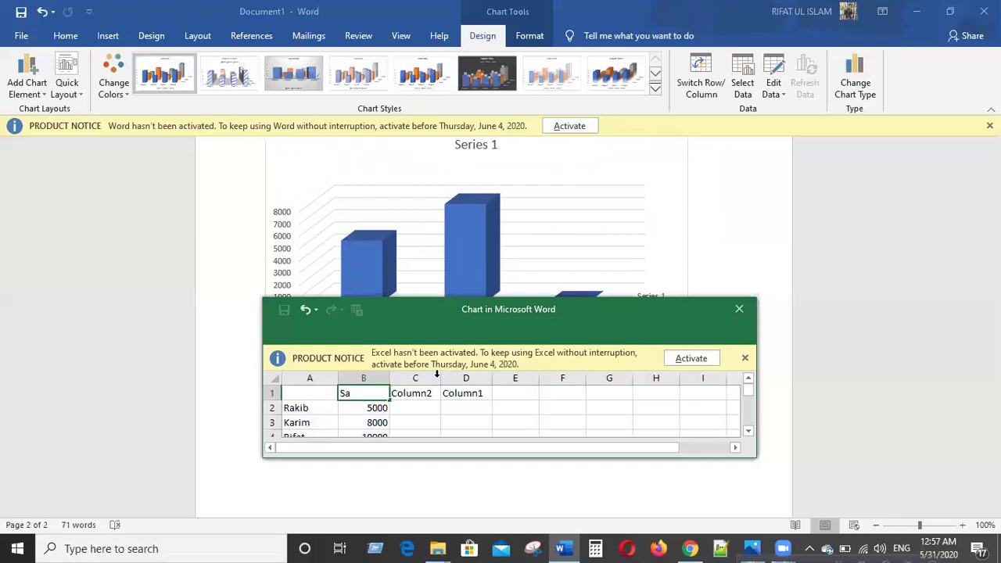
{"action": "key", "text": "BackSpace"}
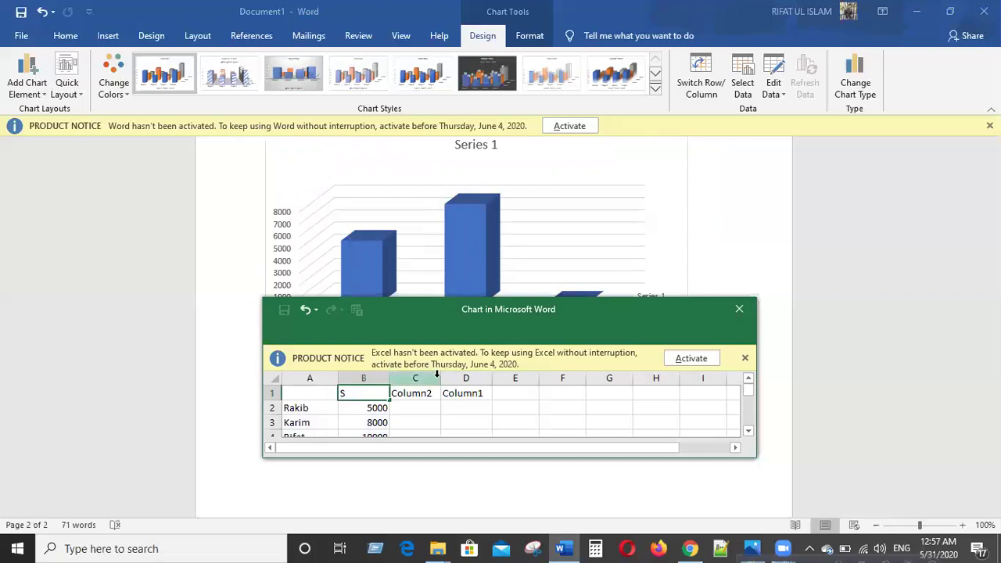
{"action": "type", "text": "ALARY"}
{"action": "key", "text": "Return"}
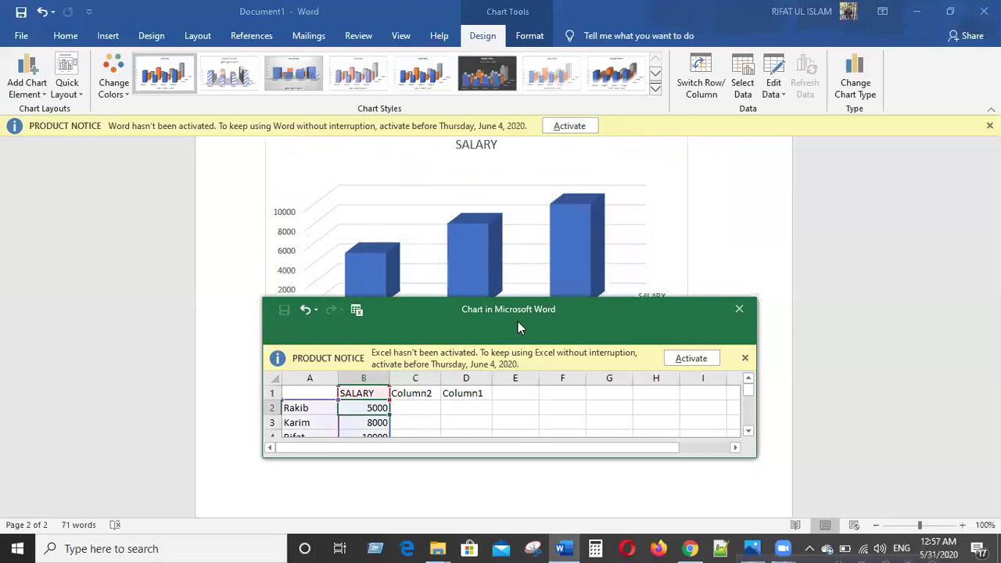
- Move the chart's data sheet window down so it no longer covers the columns of the chart
{"action": "left_click_drag", "start_coordinate": [518, 322], "coordinate": [516, 412]}
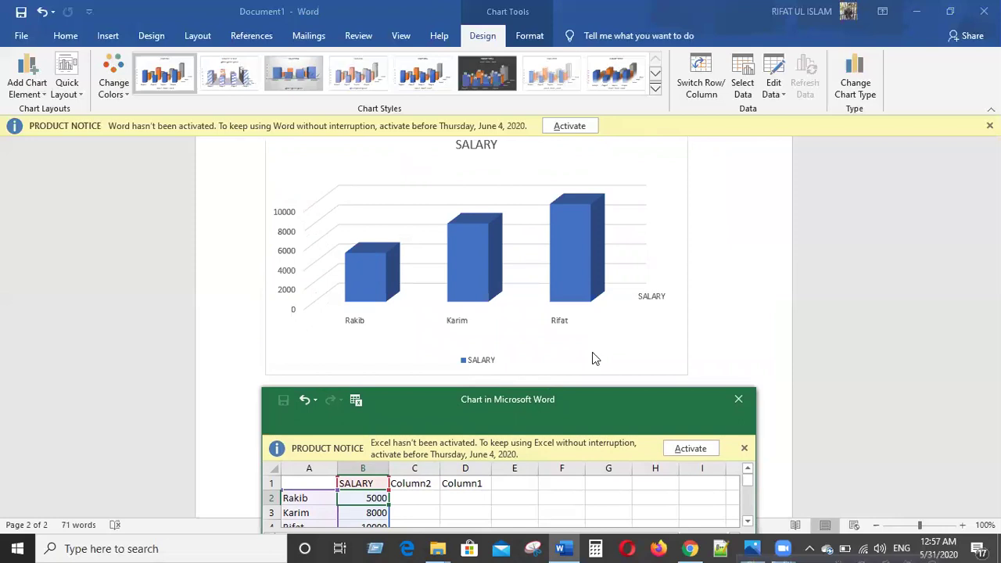
{"action": "scroll", "coordinate": [592, 359], "scroll_direction": "up", "scroll_amount": 1}
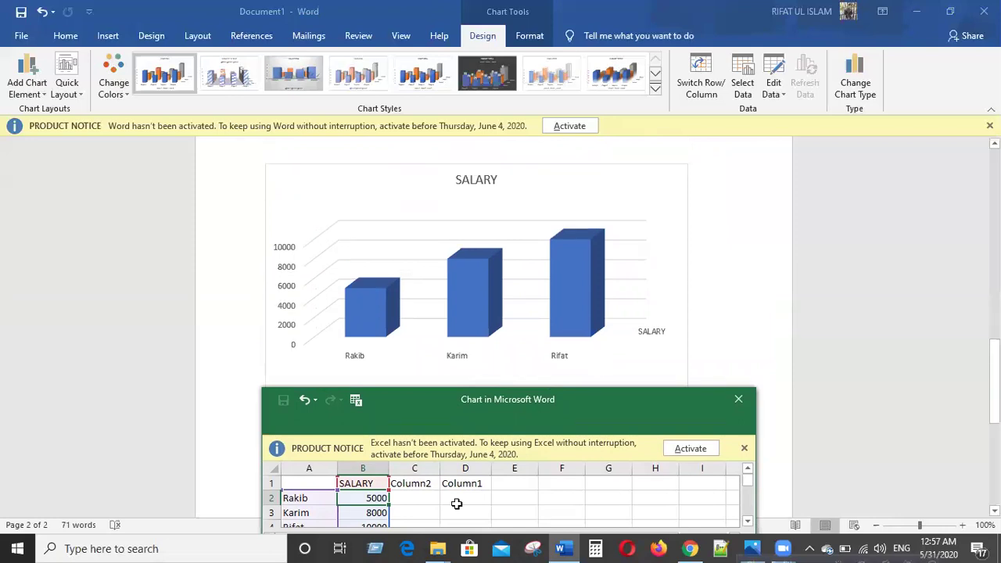
{"action": "left_click", "coordinate": [417, 497]}
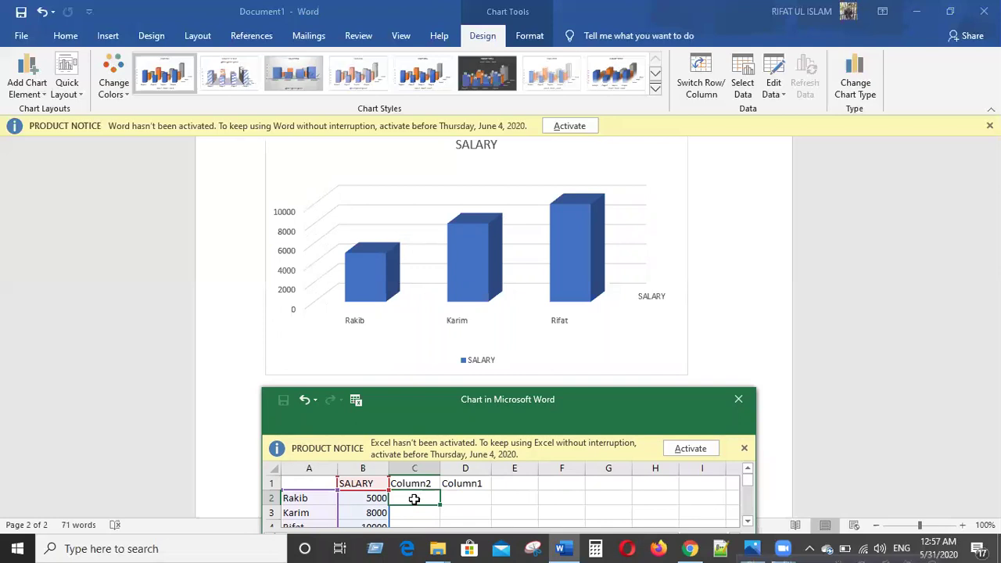
{"action": "type", "text": "3"}
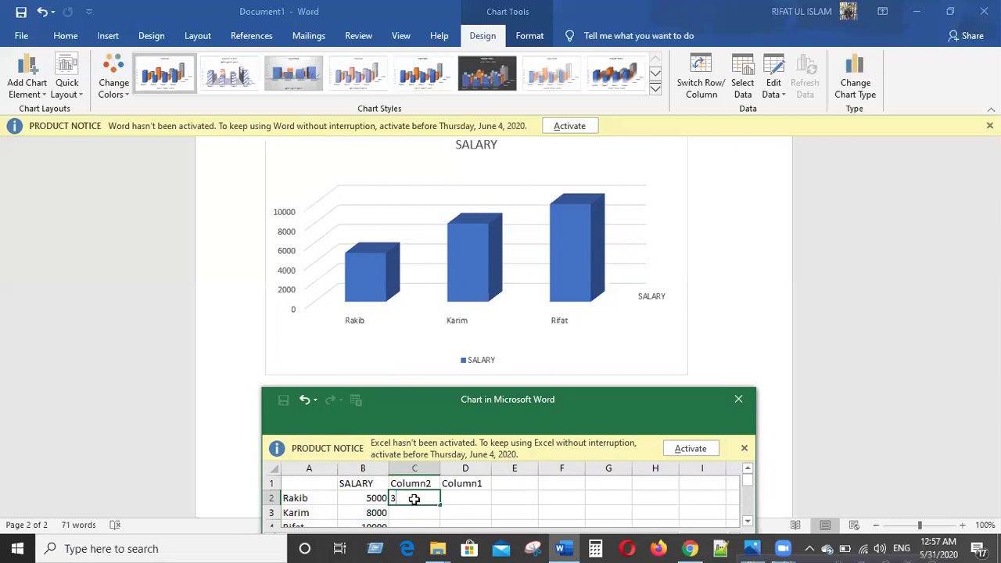
{"action": "key", "text": "Return"}
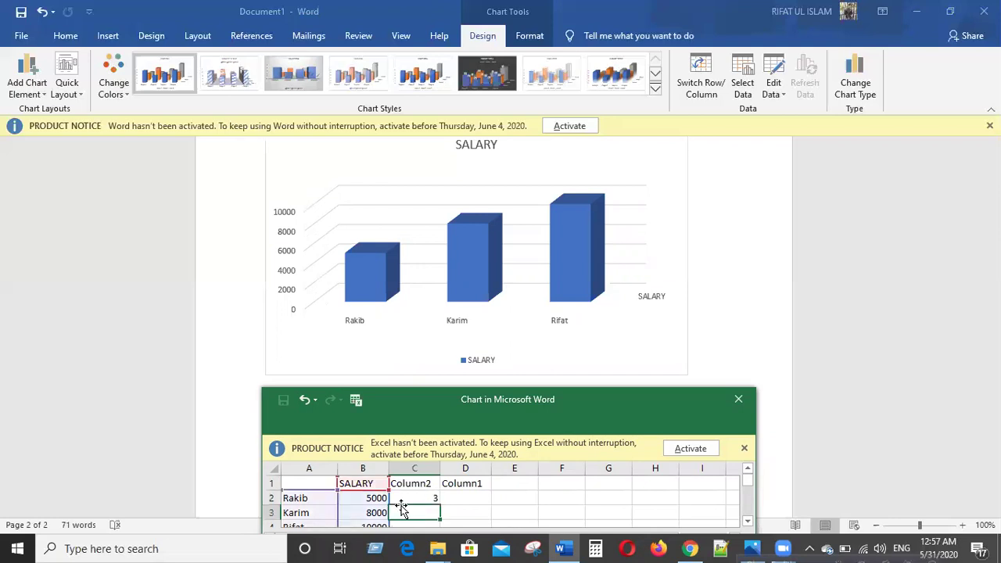
{"action": "left_click", "coordinate": [431, 500]}
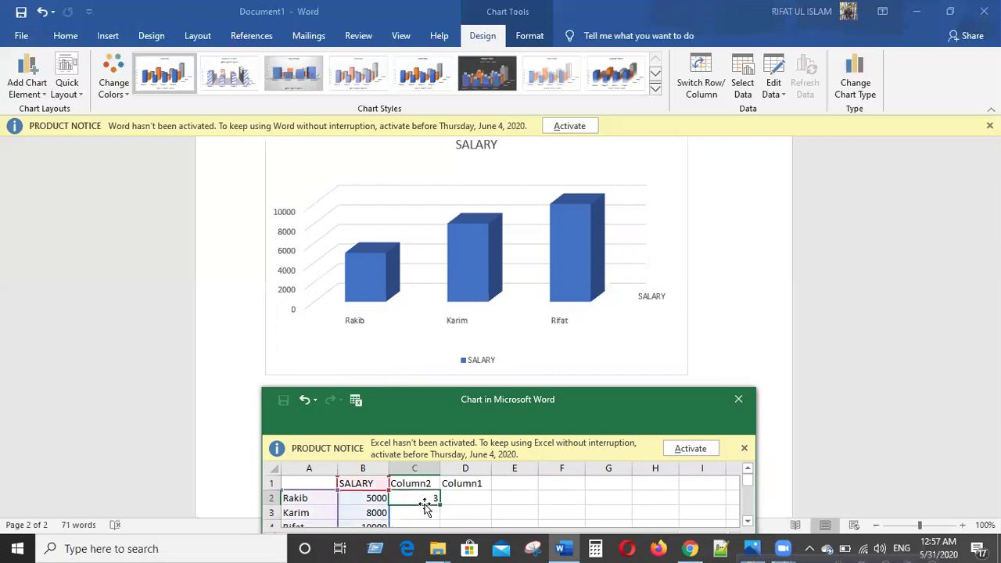
{"action": "key", "text": "Delete"}
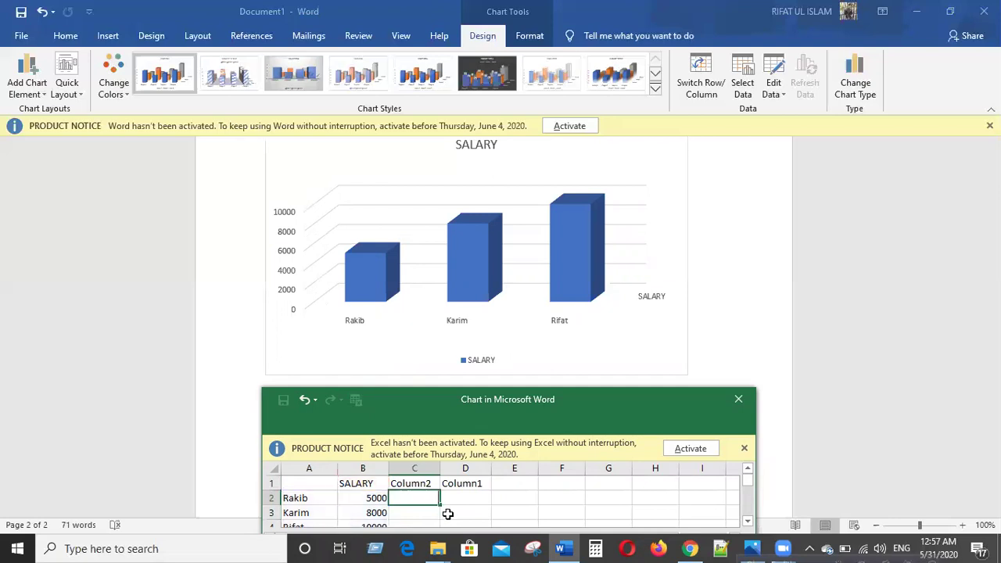
- Select the SALARY chart in the document and move its data sheet window further down, clear of the legend
{"action": "left_click", "coordinate": [726, 271]}
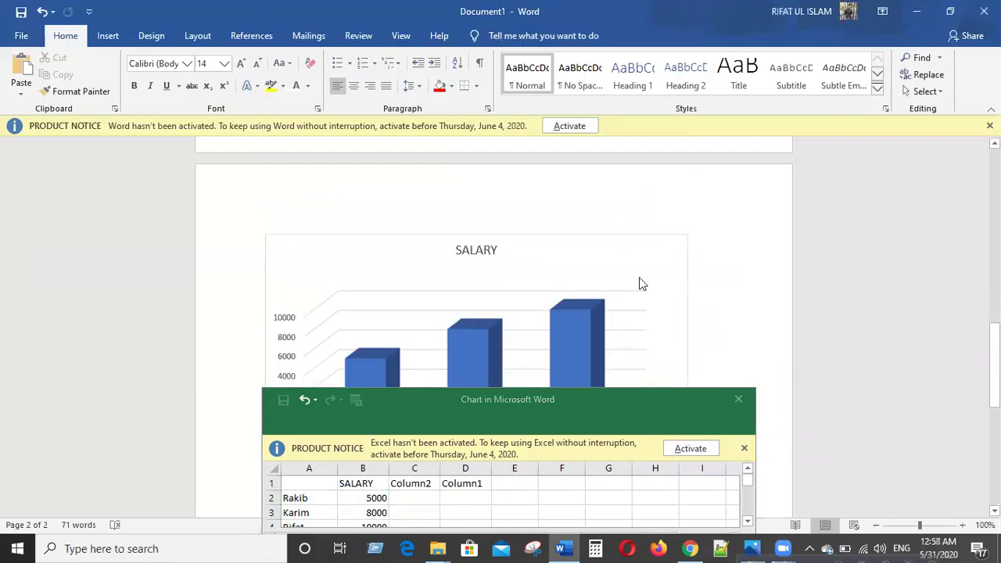
{"action": "scroll", "coordinate": [639, 284], "scroll_direction": "down", "scroll_amount": 2}
{"action": "left_click", "coordinate": [706, 383]}
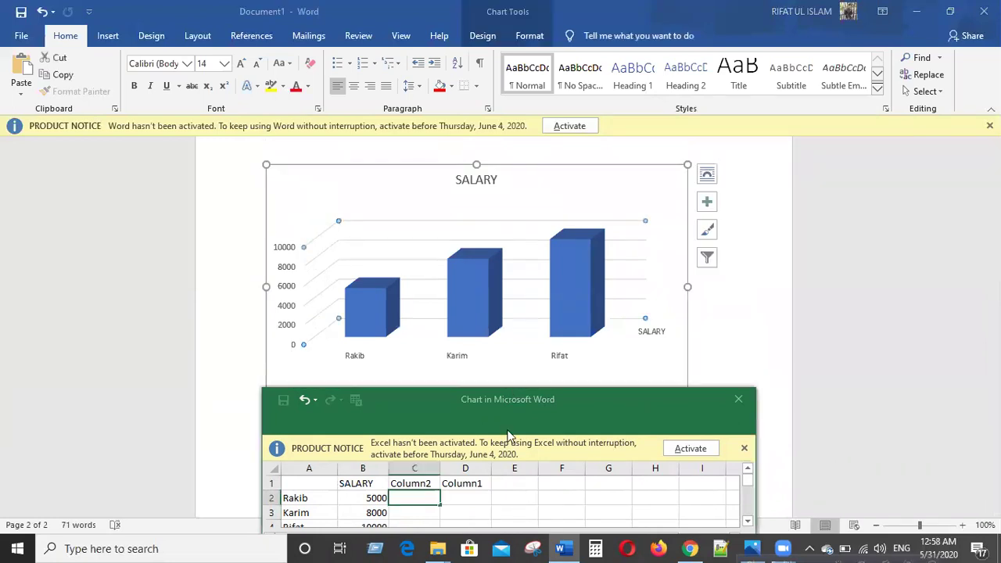
{"action": "left_click_drag", "start_coordinate": [507, 429], "coordinate": [484, 485]}
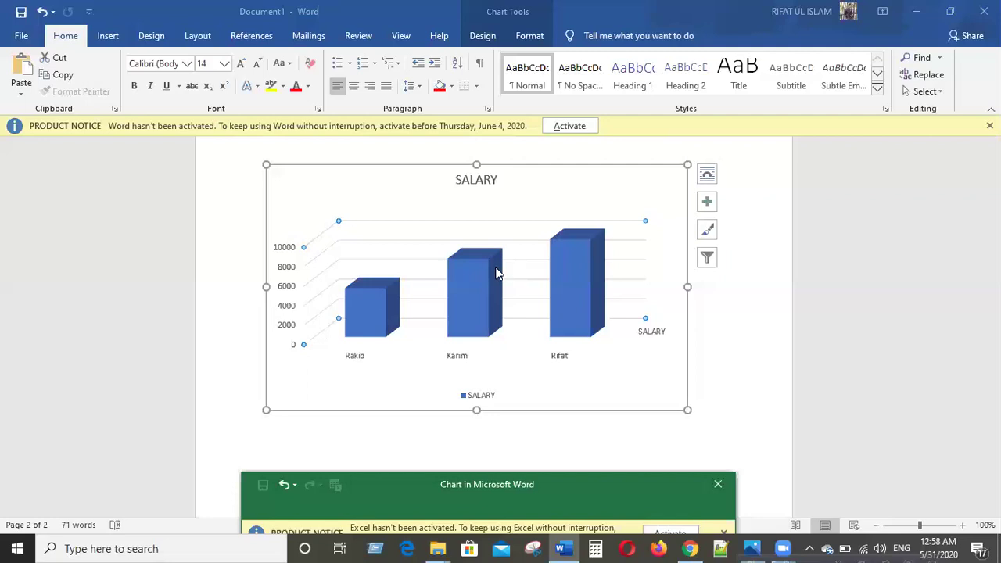
- Resize the SALARY chart to a slightly smaller width and height
{"action": "scroll", "coordinate": [511, 295], "scroll_direction": "down", "scroll_amount": 1}
{"action": "scroll", "coordinate": [438, 208], "scroll_direction": "up", "scroll_amount": 2}
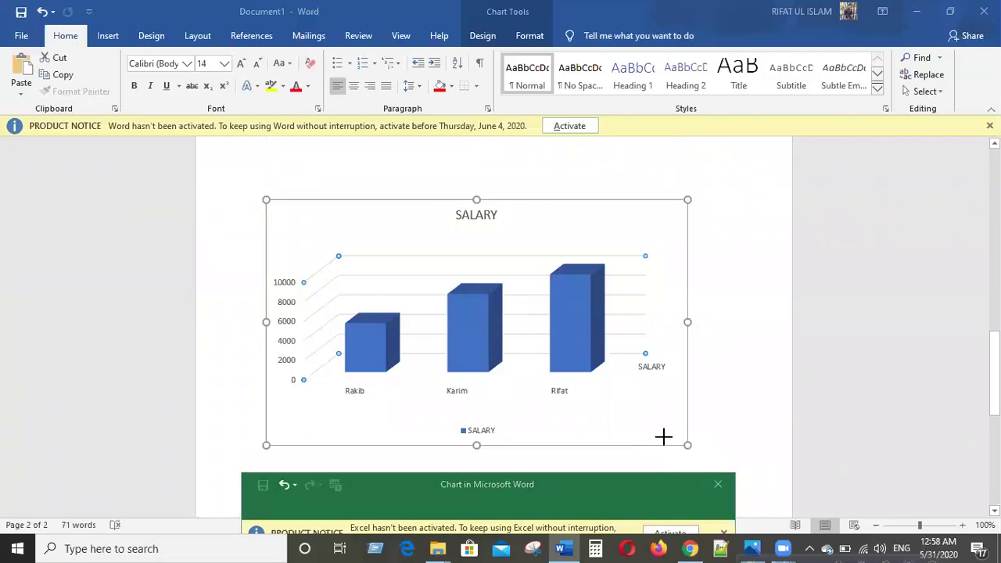
{"action": "left_click_drag", "start_coordinate": [663, 436], "coordinate": [658, 432]}
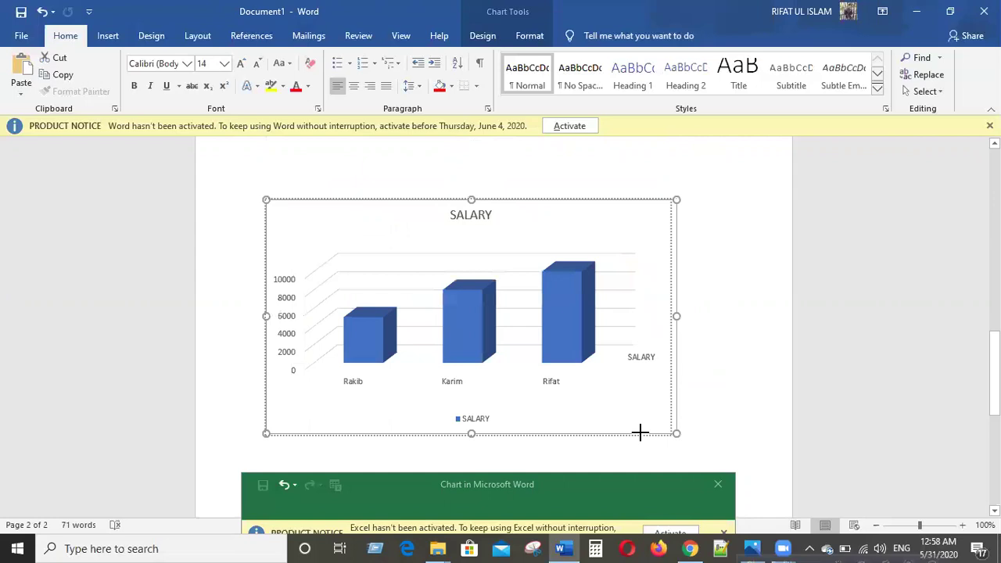
{"action": "left_click_drag", "start_coordinate": [640, 429], "coordinate": [640, 430]}
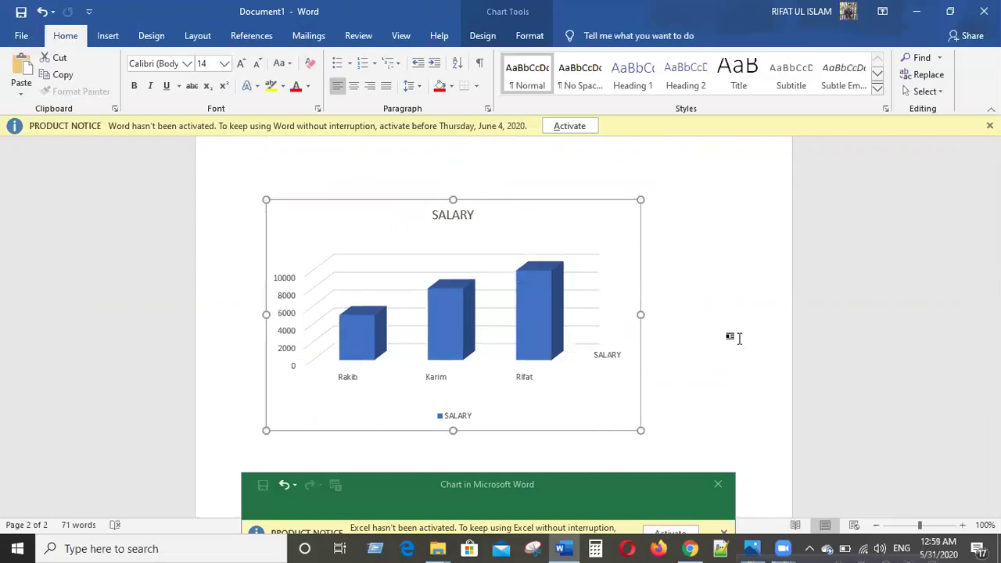
- Examine the text wrapping choices in the SALARY chart's layout options and close them without changing the layout
{"action": "left_click", "coordinate": [614, 262]}
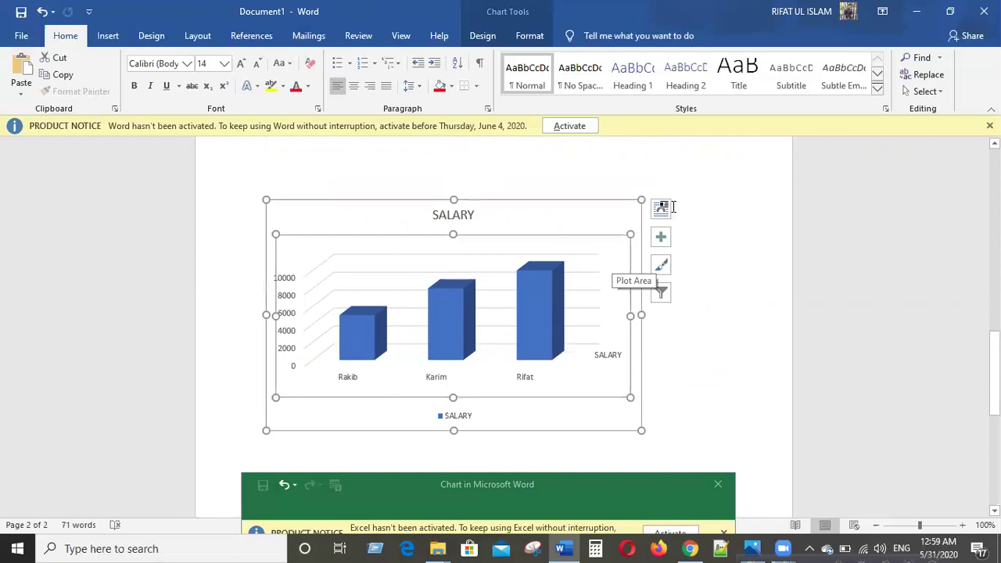
{"action": "left_click", "coordinate": [661, 211]}
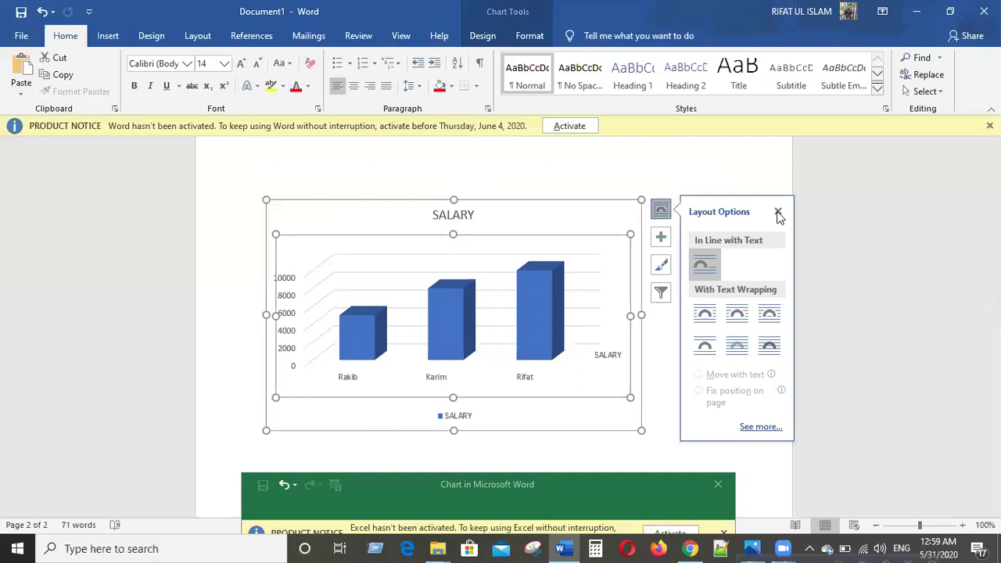
{"action": "key", "text": "Escape"}
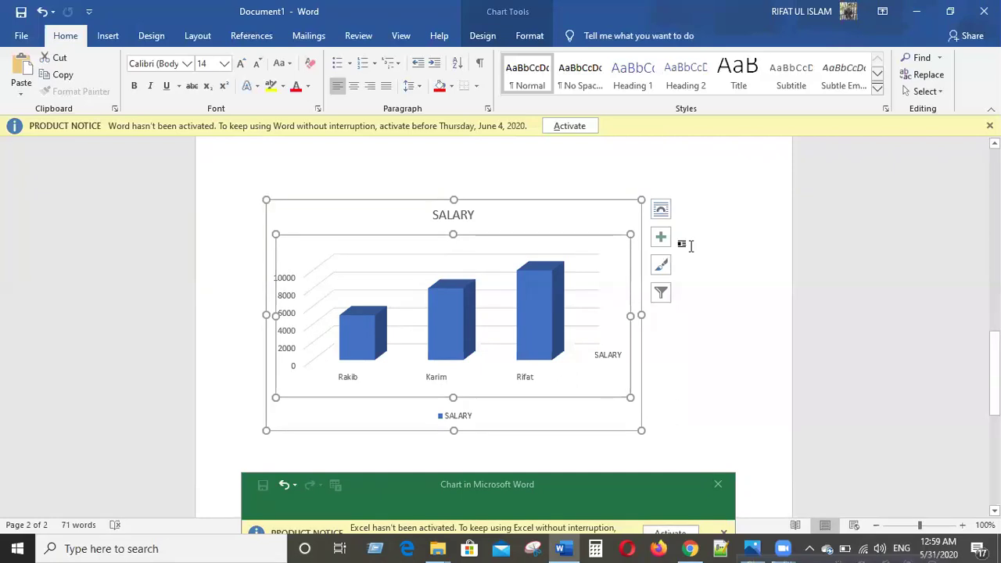
- Try switching the SALARY chart's axes, axis titles and chart title on or off, returning each element to its original state
{"action": "left_click", "coordinate": [661, 238]}
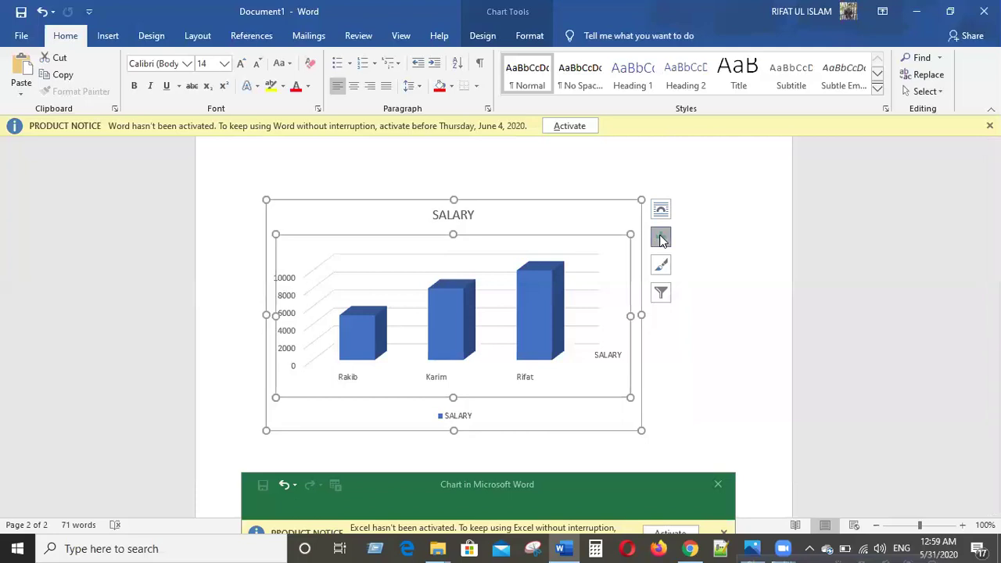
{"action": "left_click", "coordinate": [696, 256]}
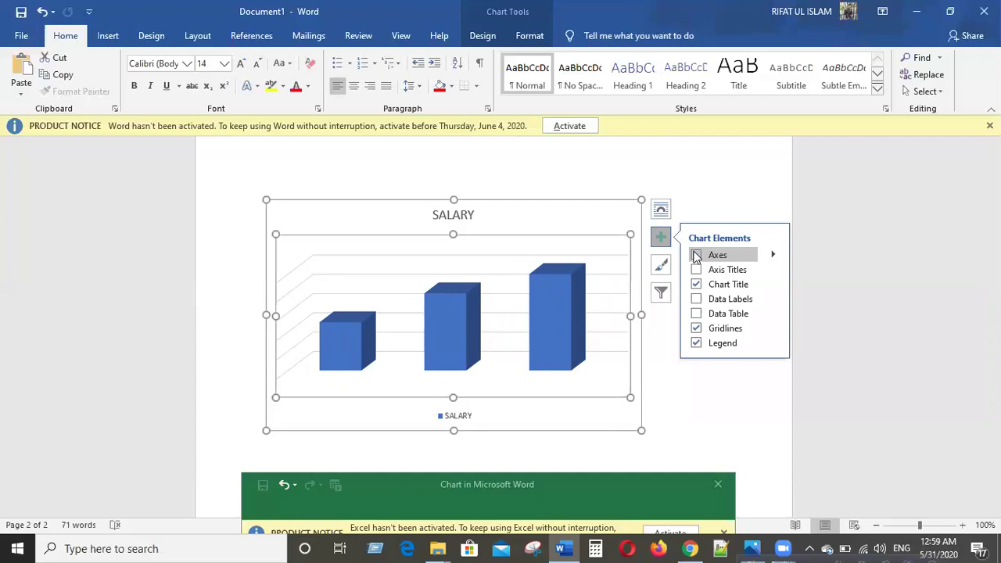
{"action": "left_click", "coordinate": [696, 256]}
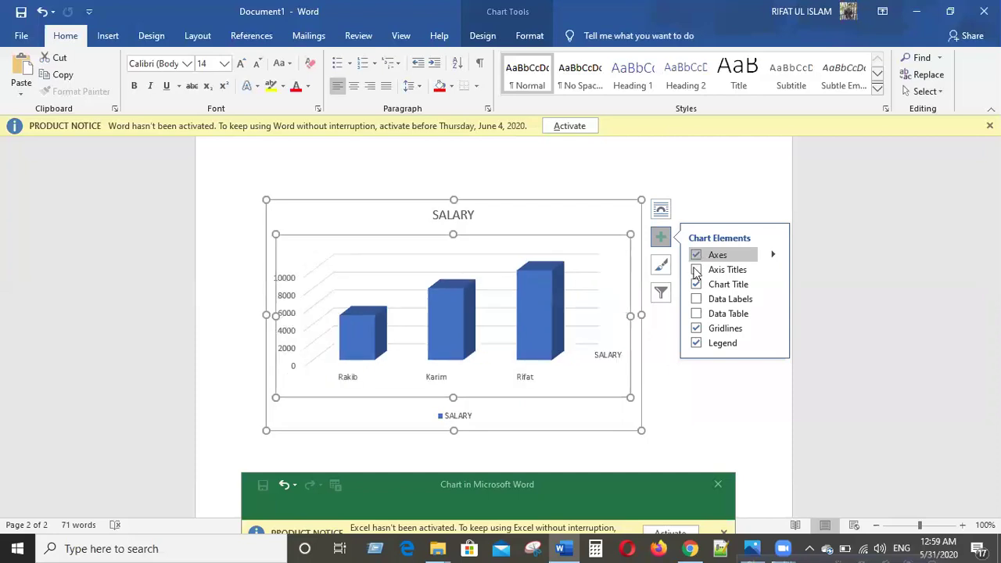
{"action": "left_click", "coordinate": [696, 270]}
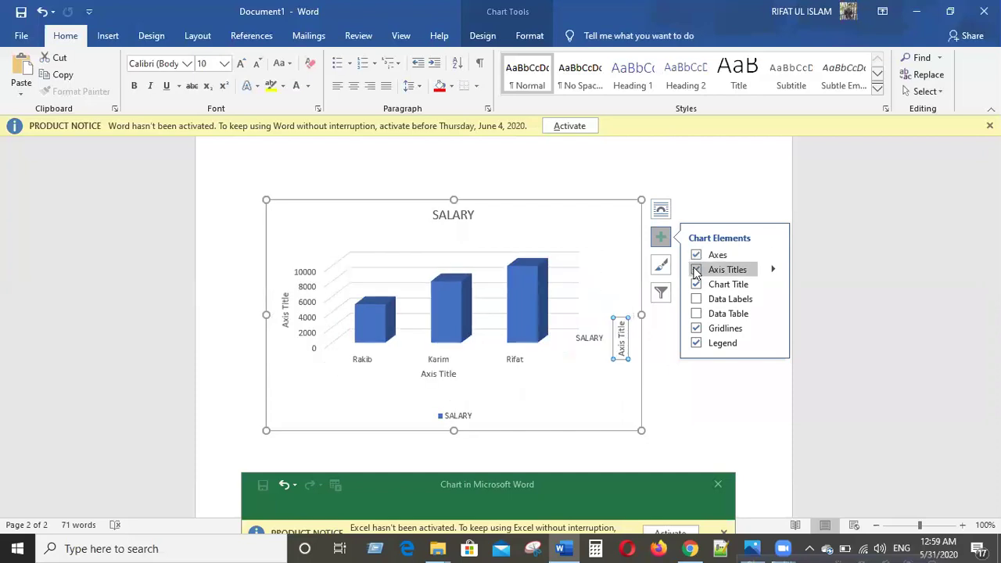
{"action": "left_click", "coordinate": [696, 270]}
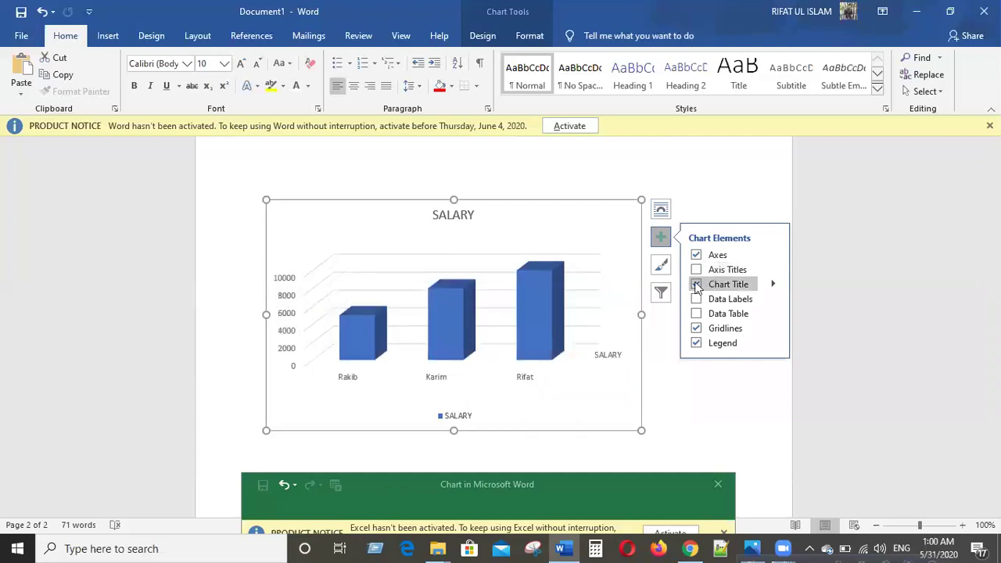
{"action": "left_click", "coordinate": [696, 284]}
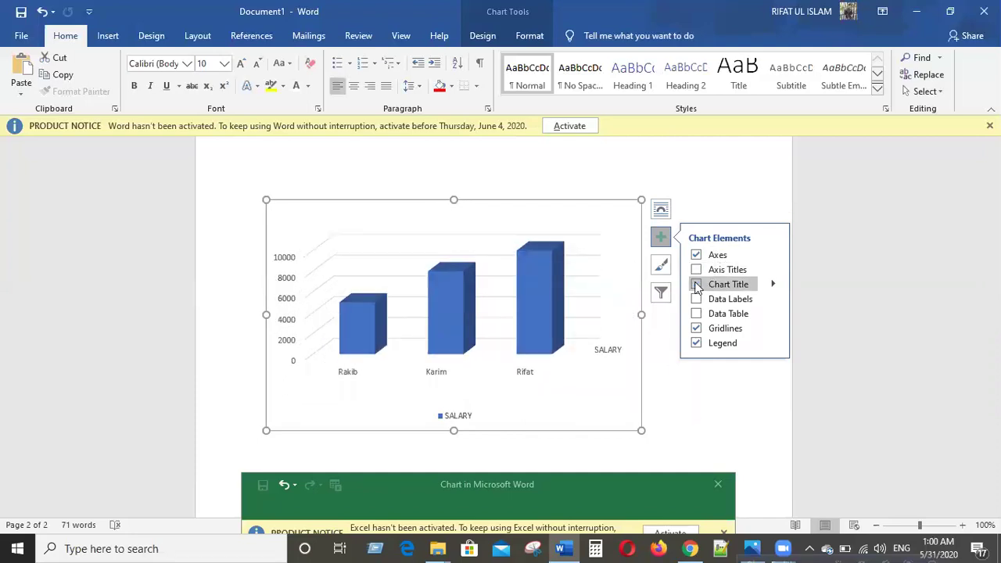
{"action": "left_click", "coordinate": [696, 285]}
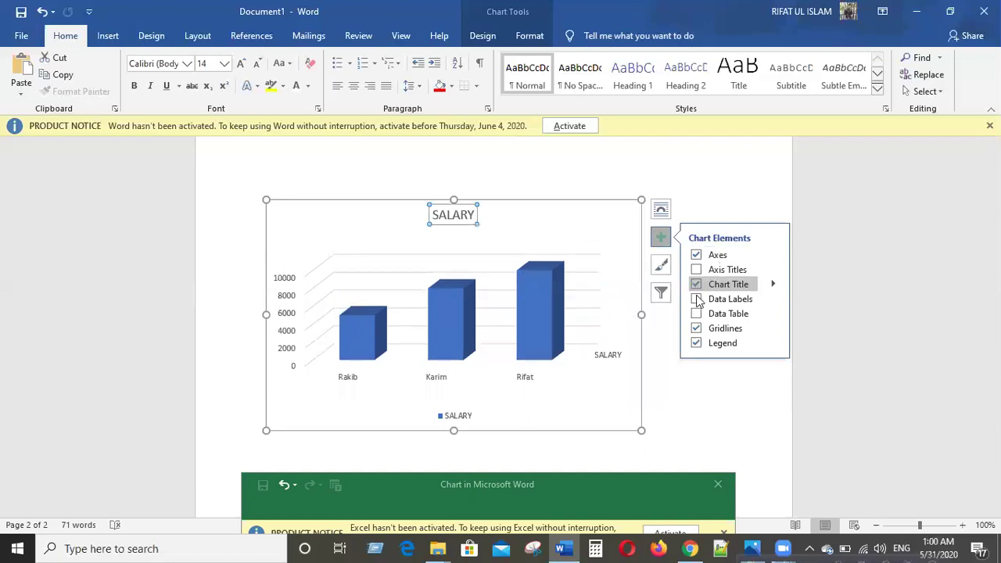
- Add data labels to the SALARY chart's columns and move its data sheet window up until the salary rows can be read
{"action": "left_click", "coordinate": [696, 300]}
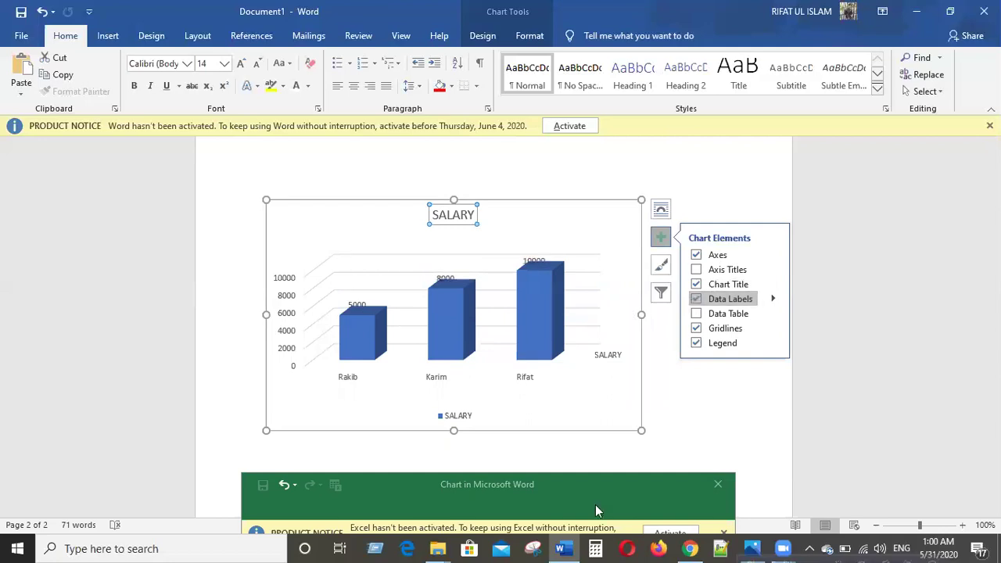
{"action": "scroll", "coordinate": [554, 409], "scroll_direction": "down", "scroll_amount": 2}
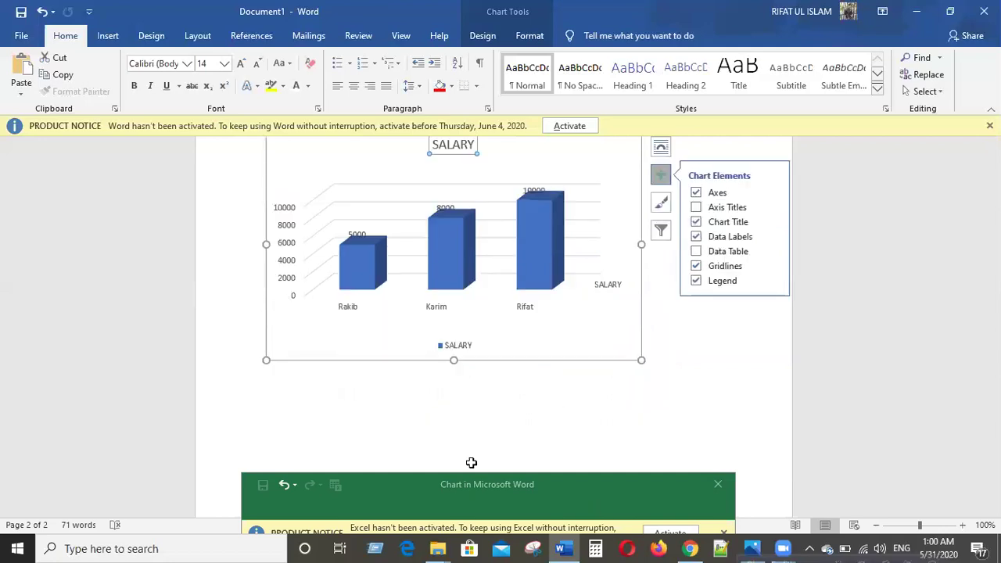
{"action": "left_click_drag", "start_coordinate": [380, 487], "coordinate": [386, 371]}
{"action": "scroll", "coordinate": [351, 481], "scroll_direction": "down", "scroll_amount": 1}
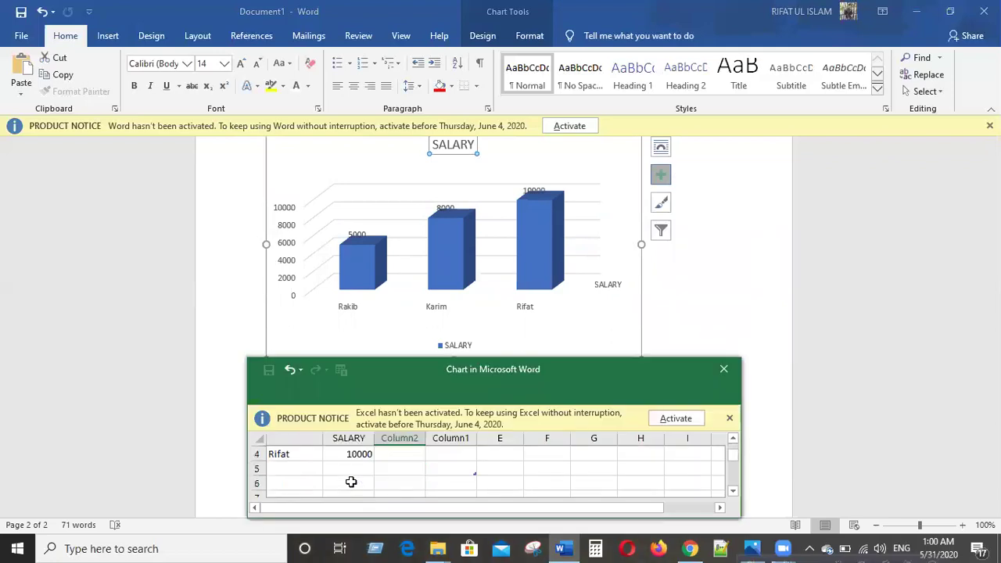
{"action": "scroll", "coordinate": [351, 477], "scroll_direction": "up", "scroll_amount": 1}
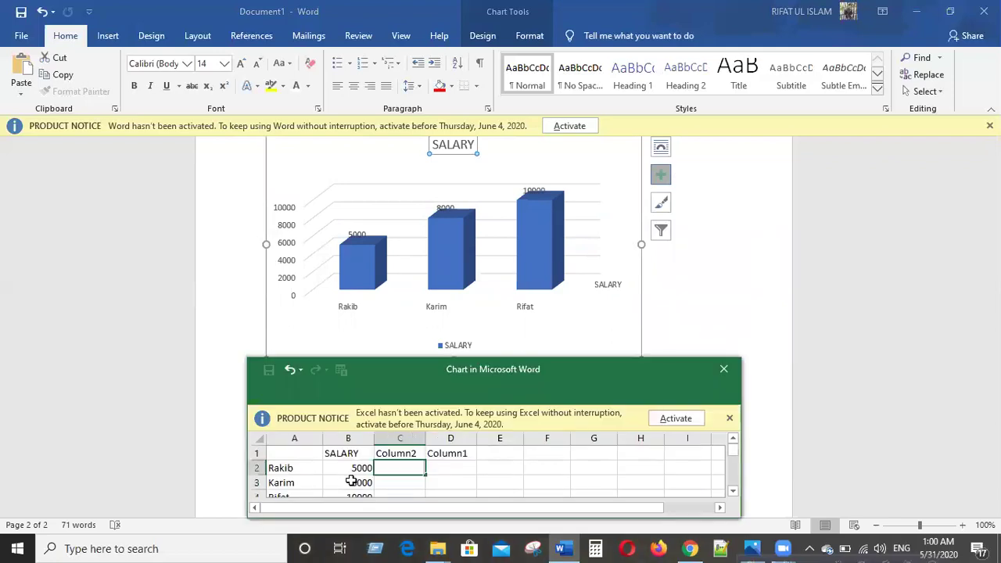
- Set the second employee's salary in cell B3 of the chart's data sheet to 8500
{"action": "left_click", "coordinate": [359, 485]}
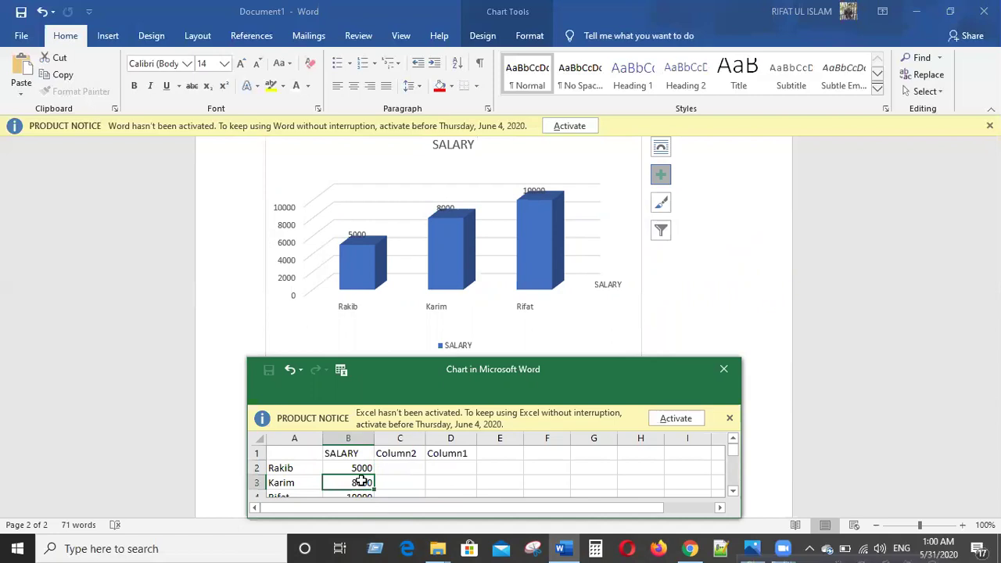
{"action": "double_click", "coordinate": [369, 485]}
{"action": "key", "text": "BackSpace"}
{"action": "type", "text": "5"}
{"action": "key", "text": "Return"}
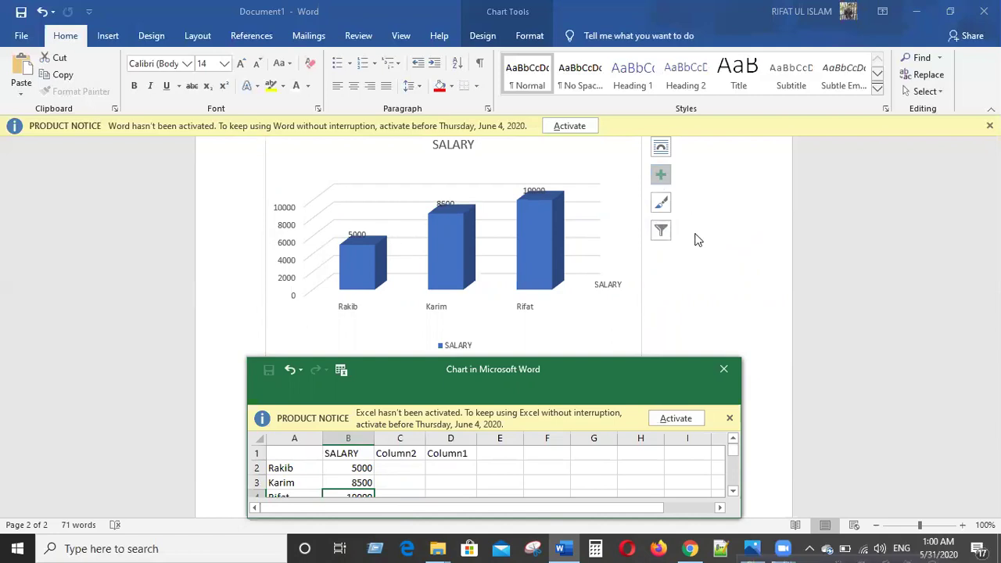
- Try hiding the SALARY chart's data labels and its axes, bringing each of them back
{"action": "left_click", "coordinate": [661, 174]}
{"action": "key", "text": "Up"}
{"action": "key", "text": "space"}
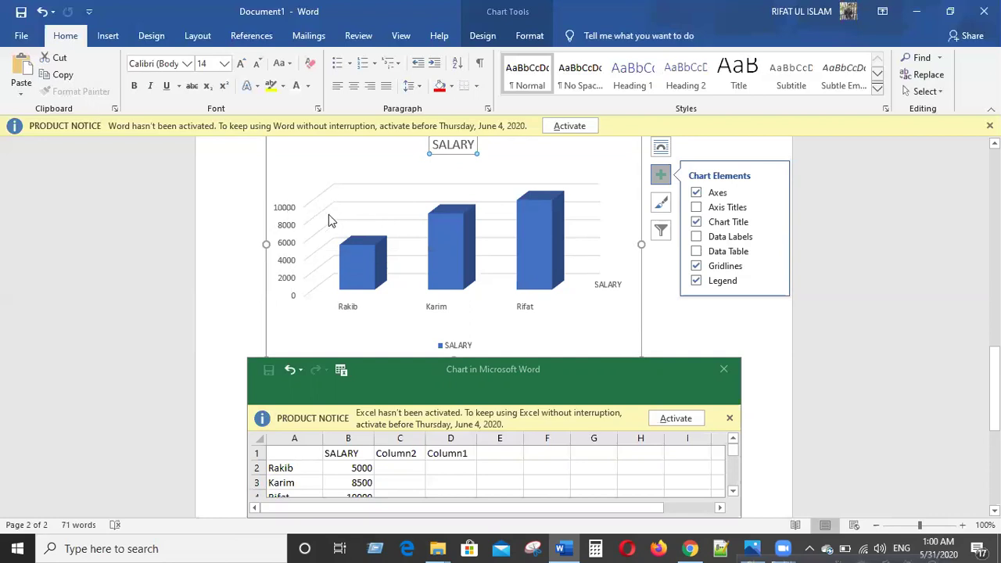
{"action": "left_click", "coordinate": [697, 238]}
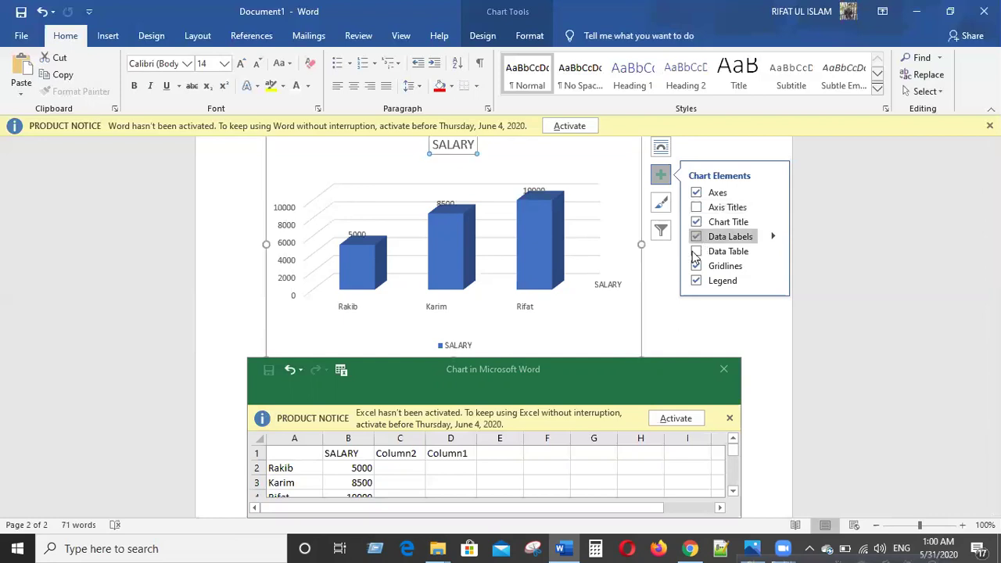
{"action": "left_click", "coordinate": [696, 193]}
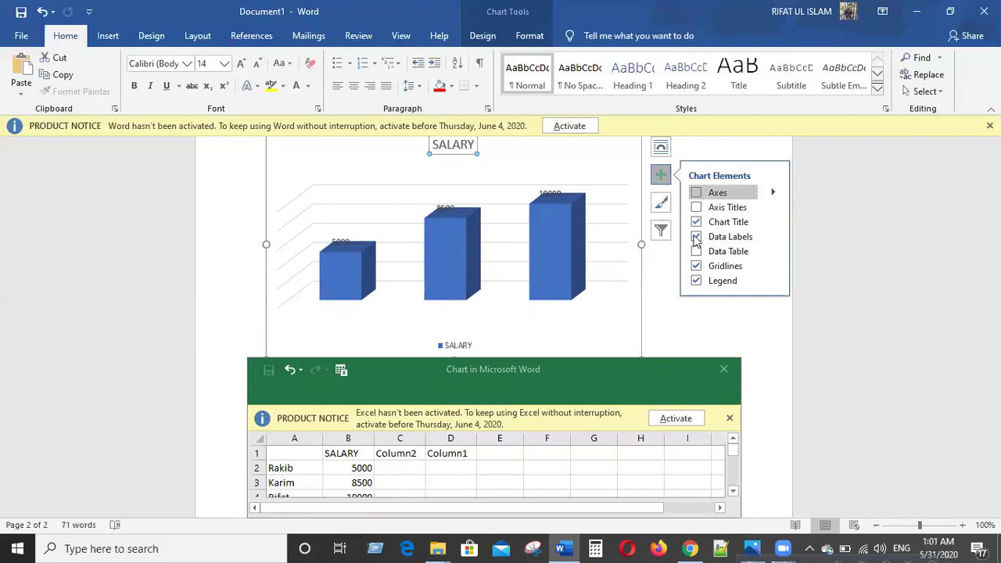
{"action": "left_click", "coordinate": [696, 193]}
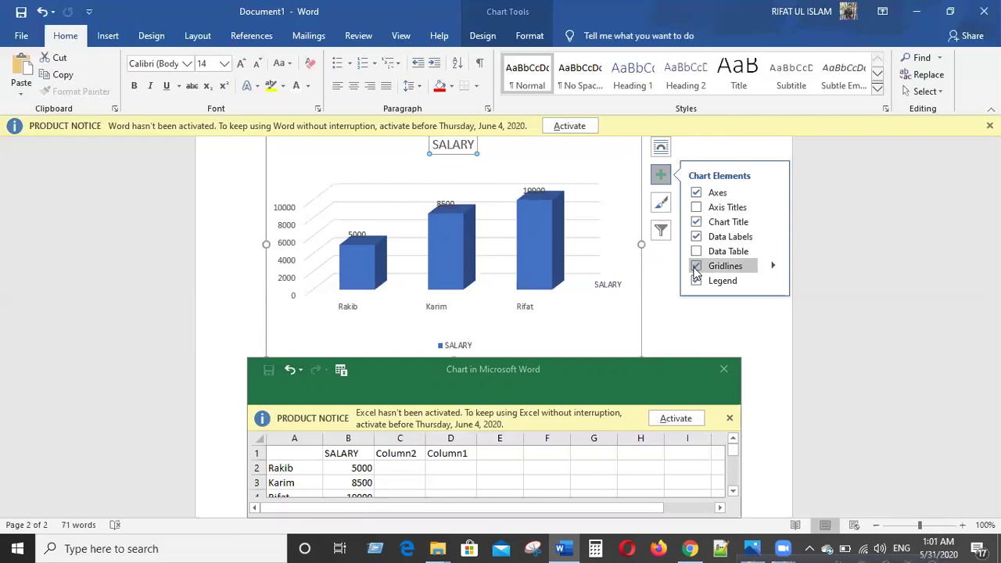
- Remove the SALARY chart's gridlines and reinsert its legend beside the columns
{"action": "left_click", "coordinate": [696, 267]}
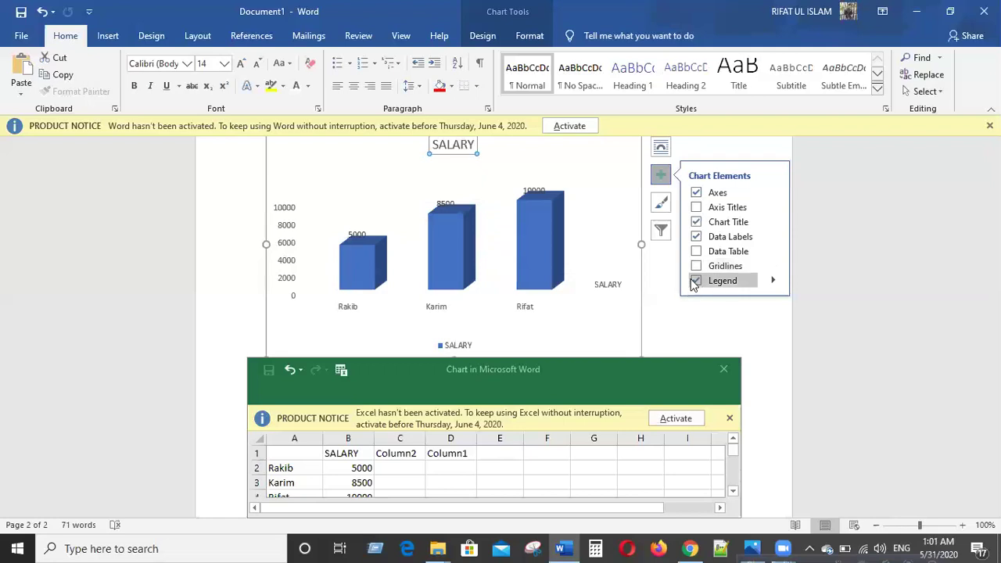
{"action": "left_click", "coordinate": [694, 282]}
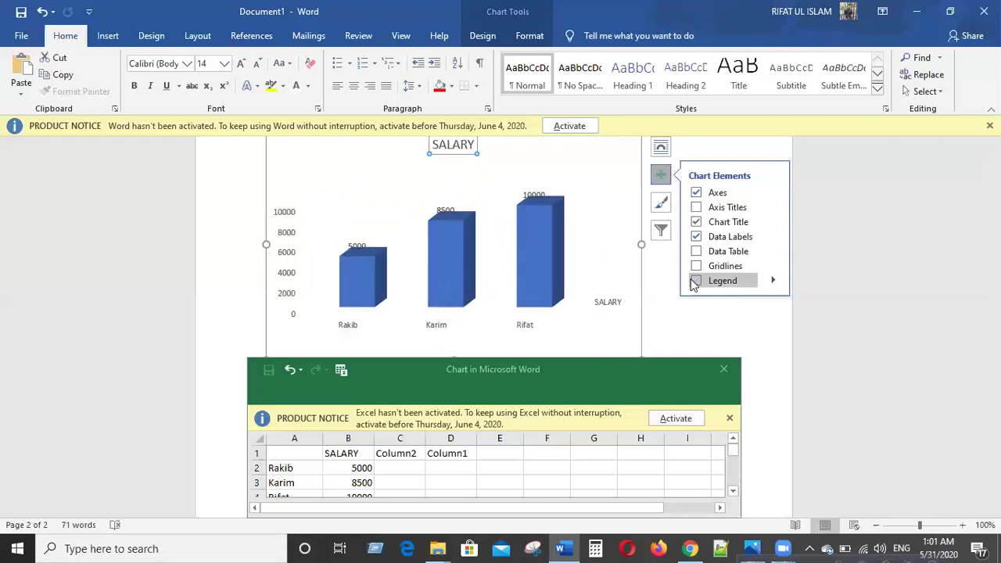
{"action": "left_click", "coordinate": [693, 283]}
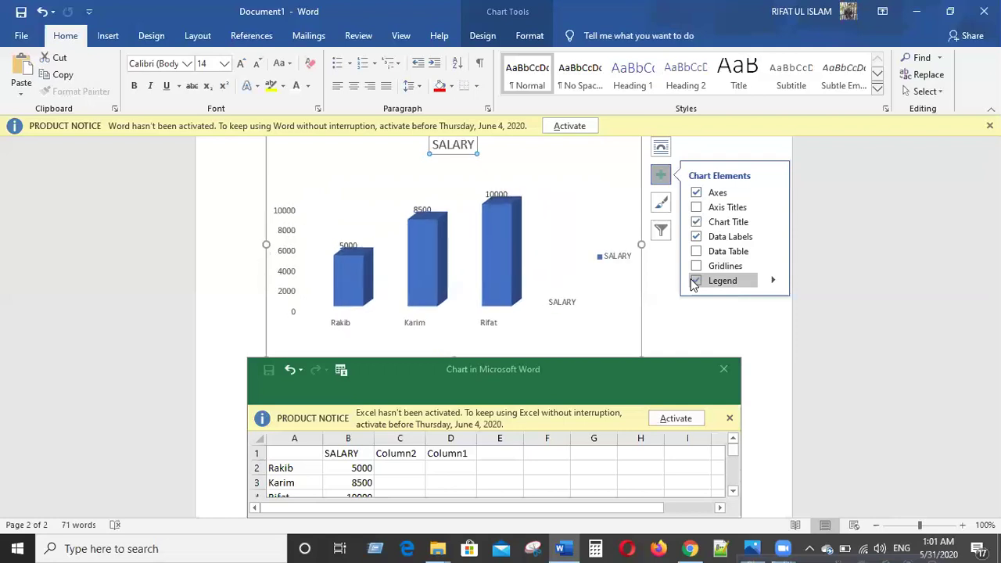
{"action": "left_click", "coordinate": [694, 282]}
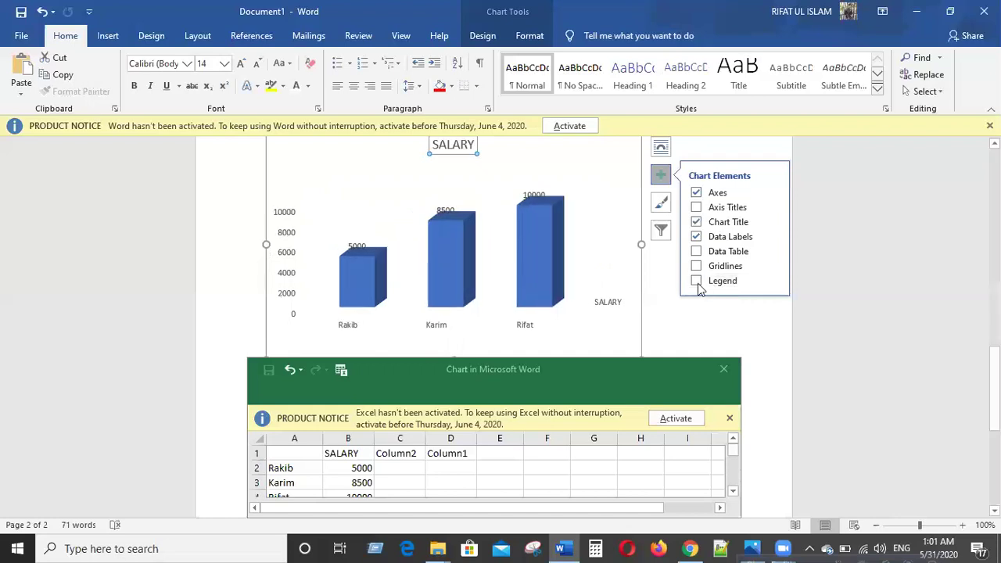
{"action": "left_click", "coordinate": [697, 282]}
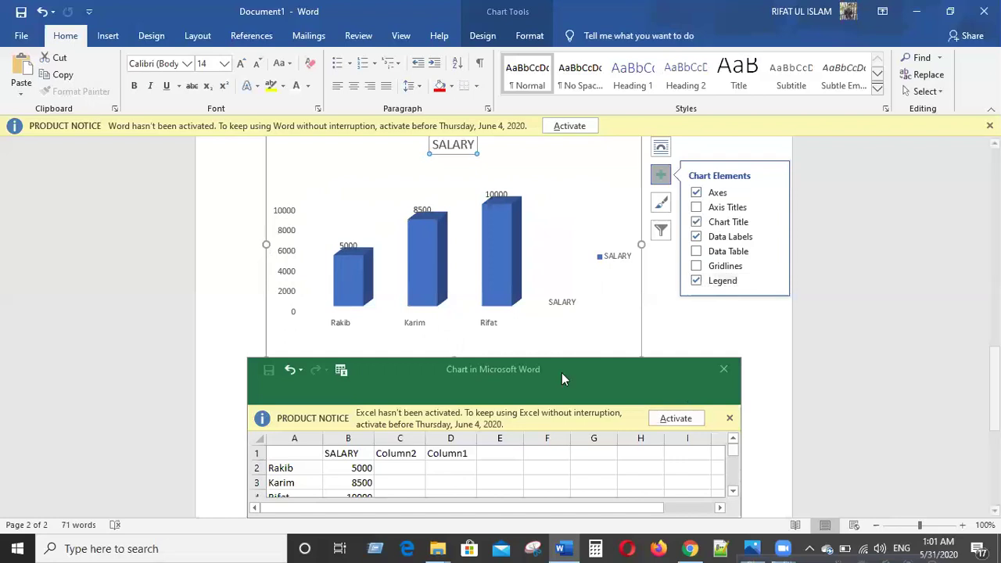
- Move the data sheet window down and apply the dark-background chart style after trying the hatched-column style
{"action": "left_click", "coordinate": [661, 206]}
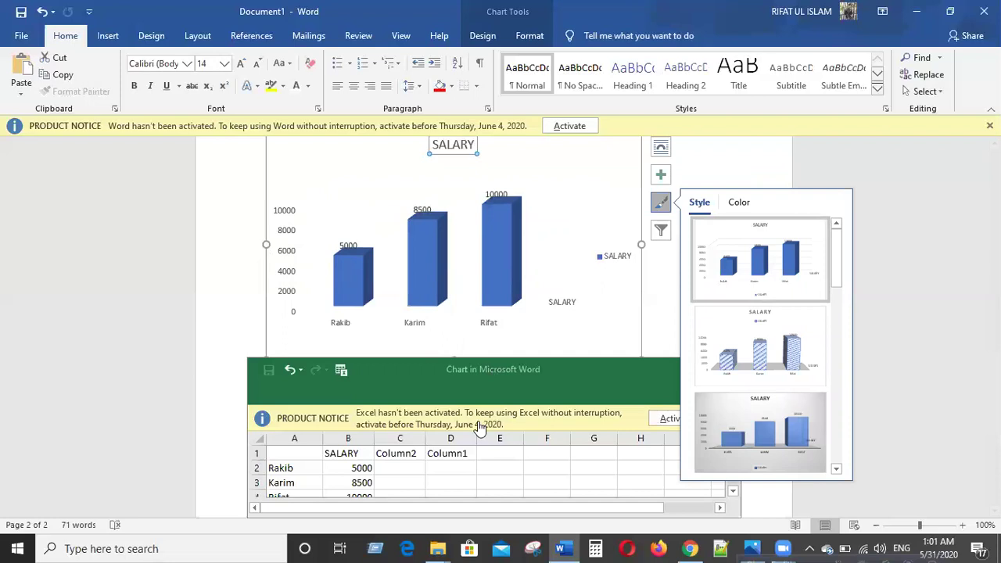
{"action": "left_click", "coordinate": [492, 367]}
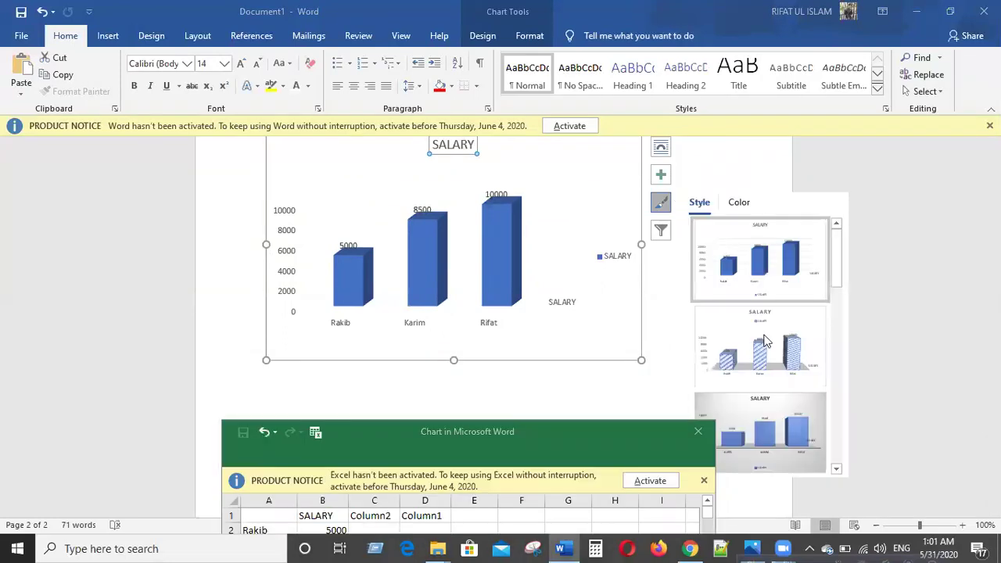
{"action": "left_click", "coordinate": [765, 341]}
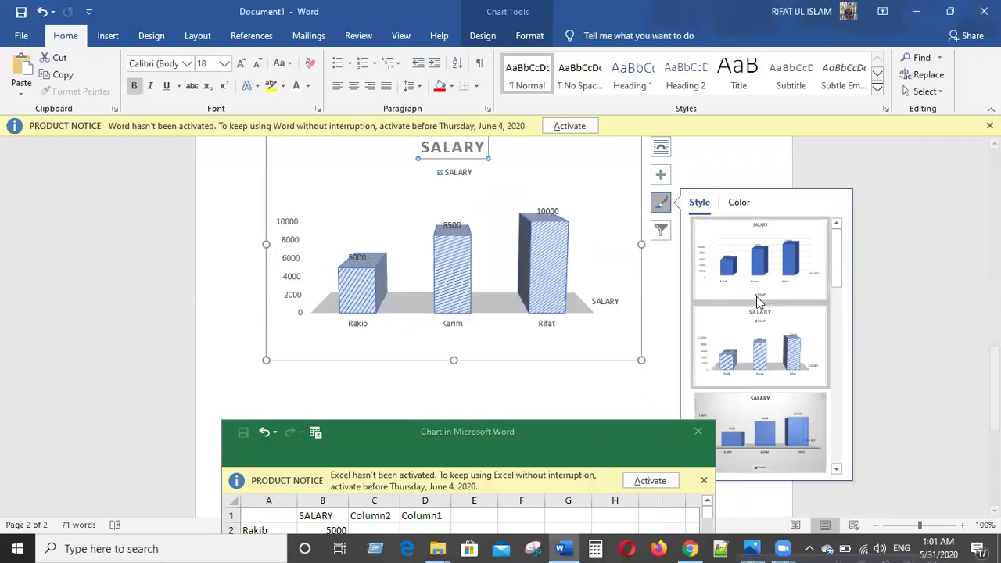
{"action": "scroll", "coordinate": [762, 346], "scroll_direction": "down", "scroll_amount": 3}
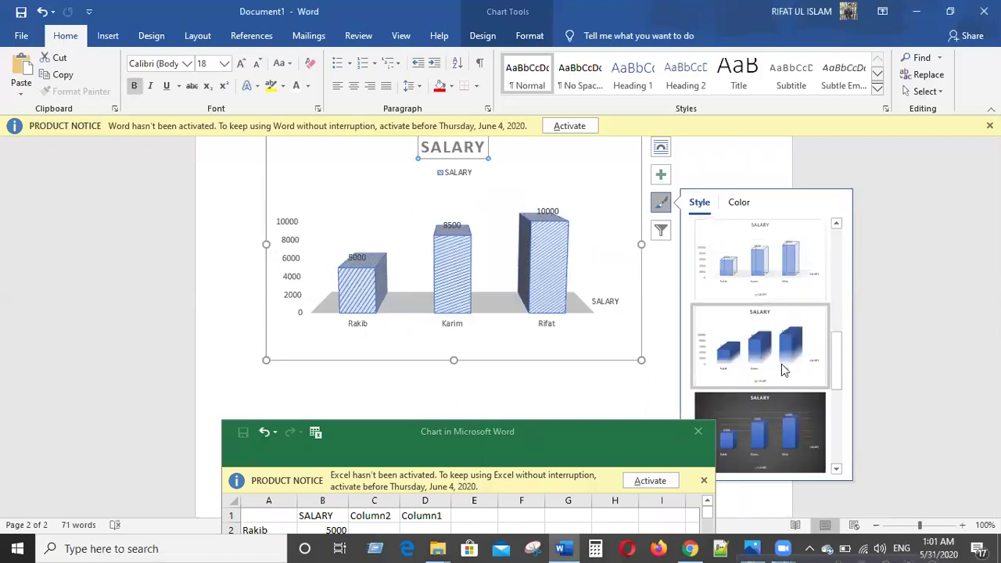
{"action": "left_click", "coordinate": [793, 428]}
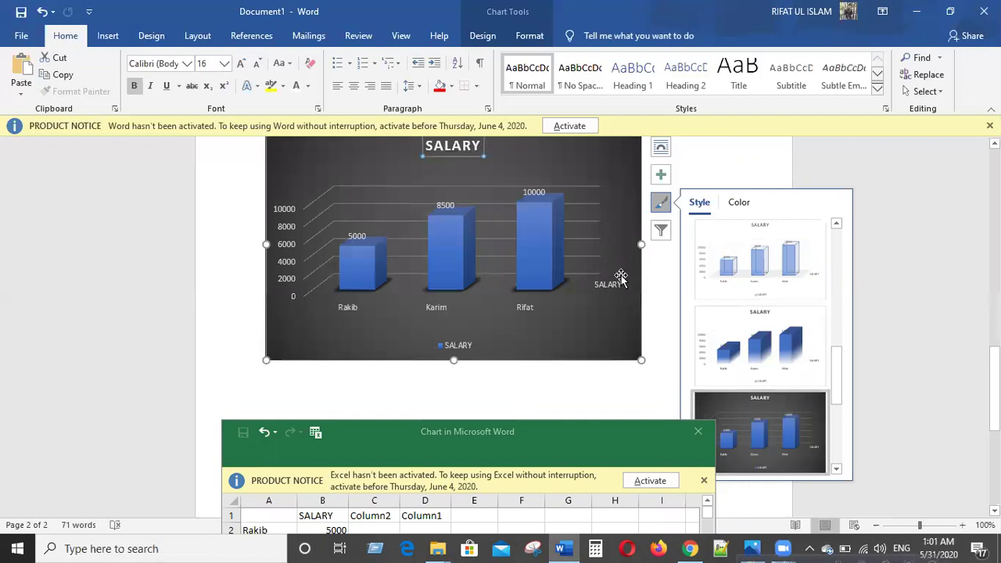
{"action": "scroll", "coordinate": [660, 275], "scroll_direction": "up", "scroll_amount": 1}
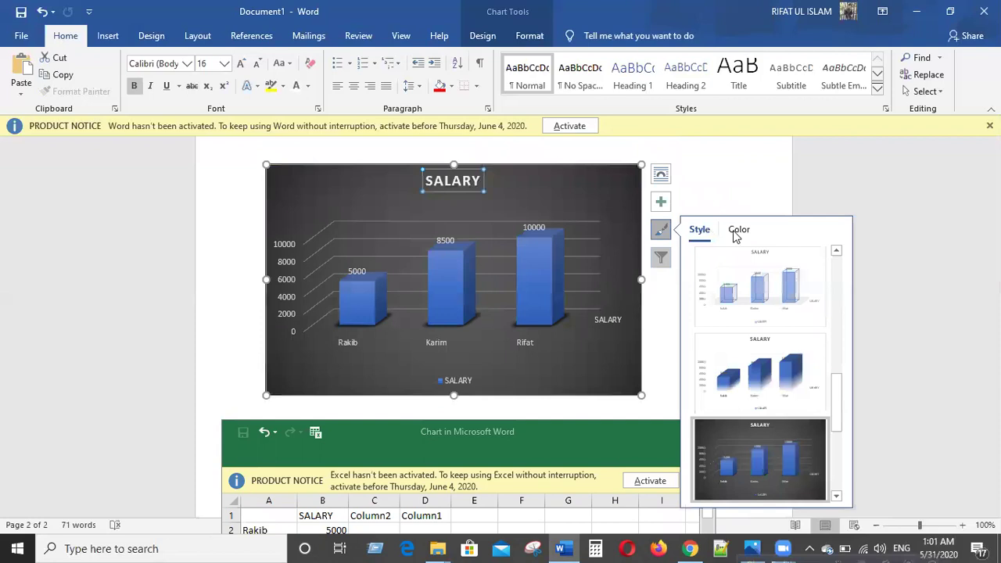
- Preview the Colorful and Monochromatic palettes for the SALARY chart's columns, including the orange set
{"action": "key", "text": "Escape"}
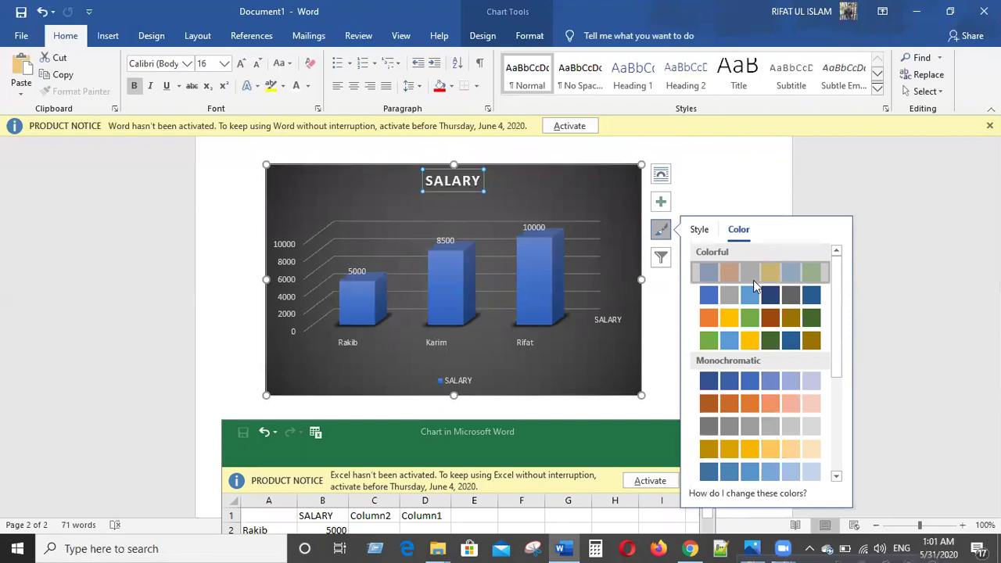
{"action": "left_click", "coordinate": [755, 303]}
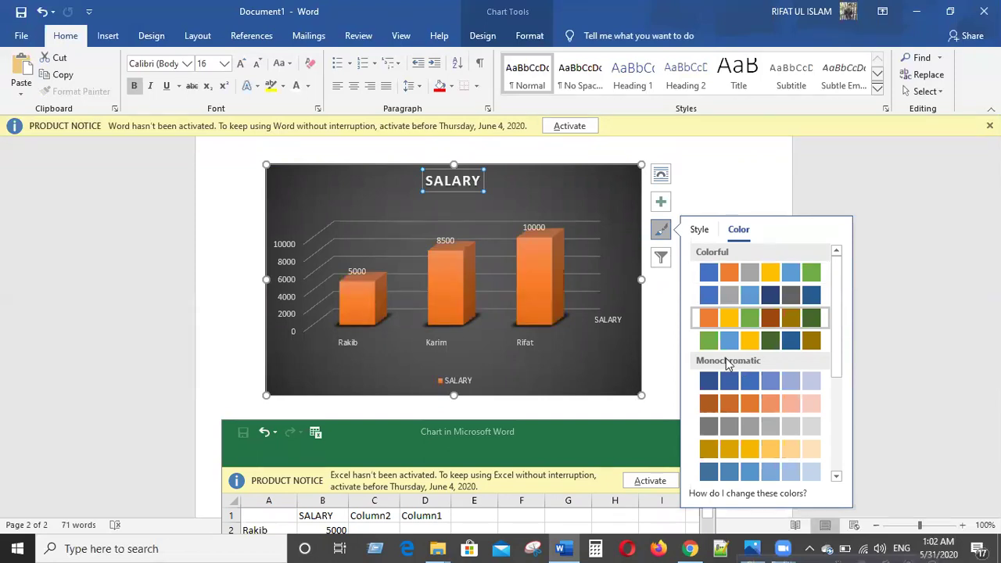
{"action": "scroll", "coordinate": [728, 381], "scroll_direction": "down", "scroll_amount": 3}
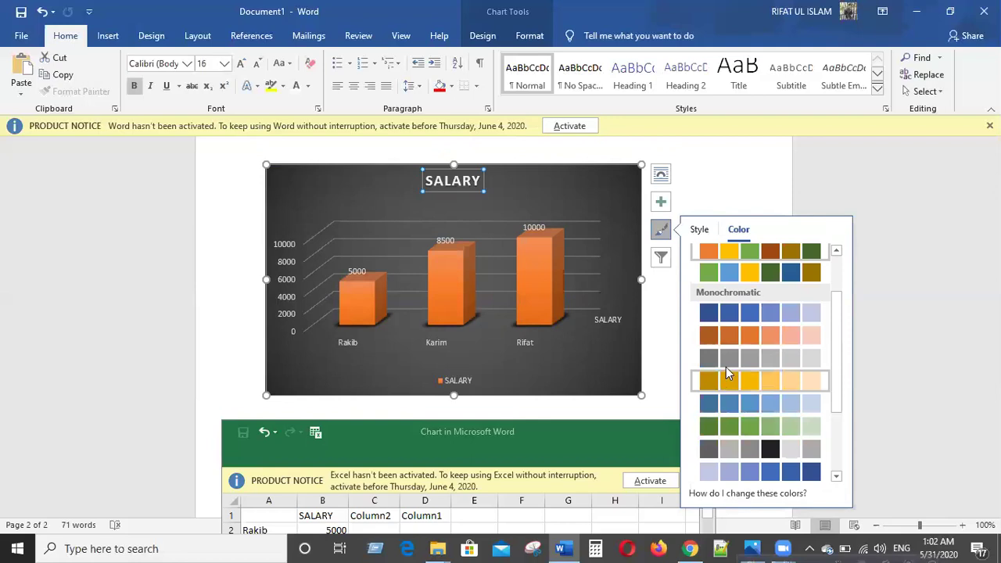
{"action": "scroll", "coordinate": [728, 381], "scroll_direction": "up", "scroll_amount": 3}
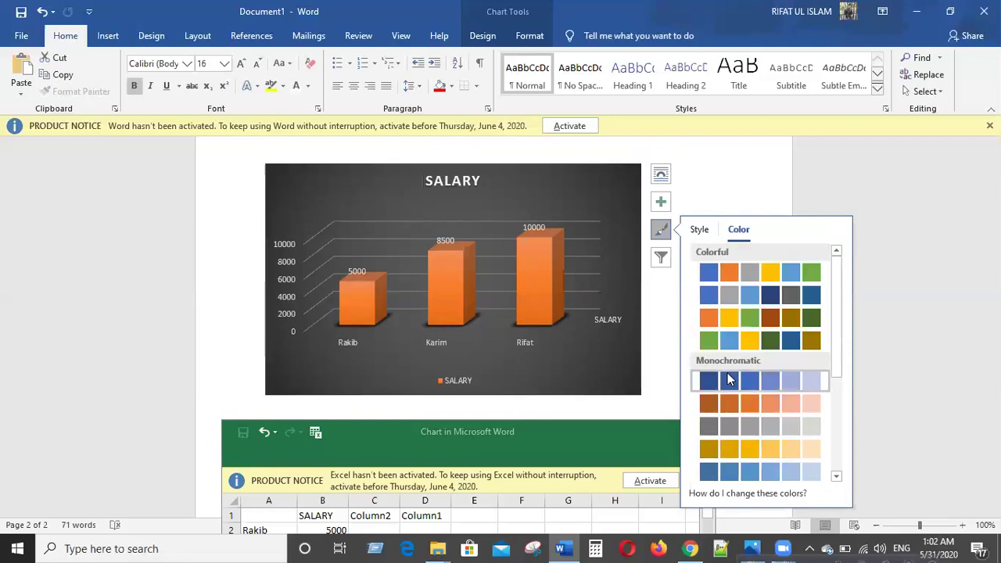
- Review the value and name filter options for the SALARY chart's series and categories, leaving them as they are
{"action": "left_click", "coordinate": [661, 259]}
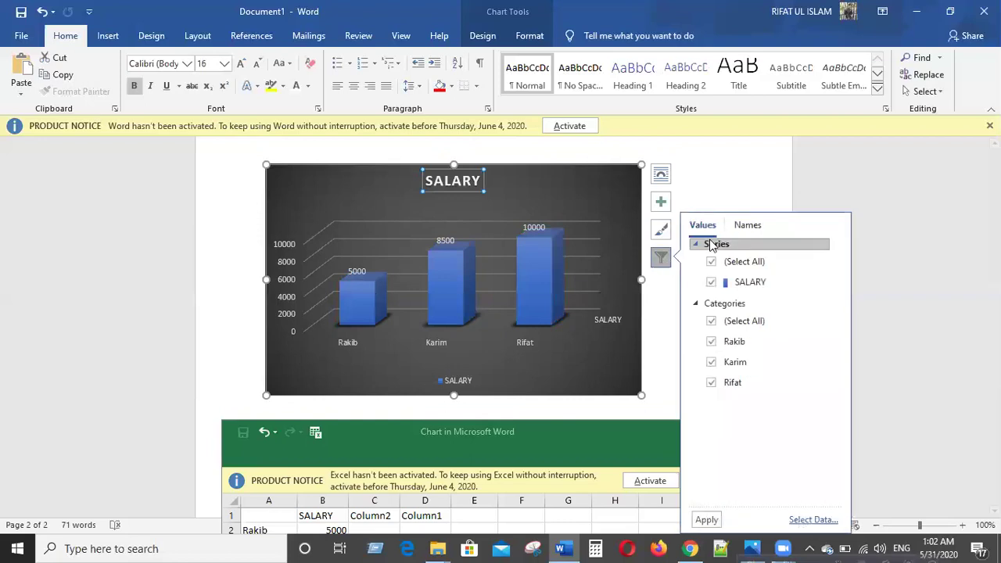
{"action": "left_click", "coordinate": [736, 226]}
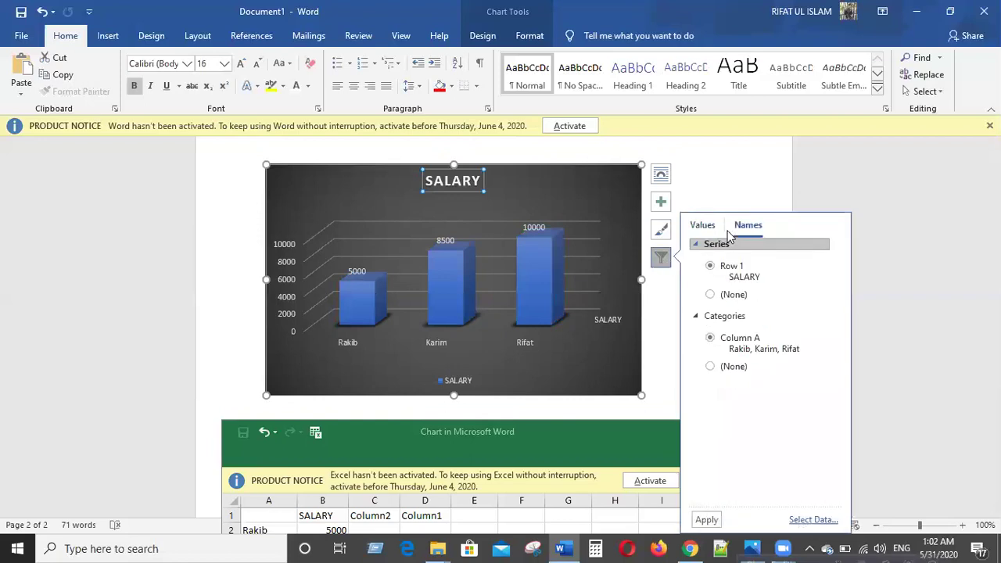
{"action": "left_click", "coordinate": [711, 267]}
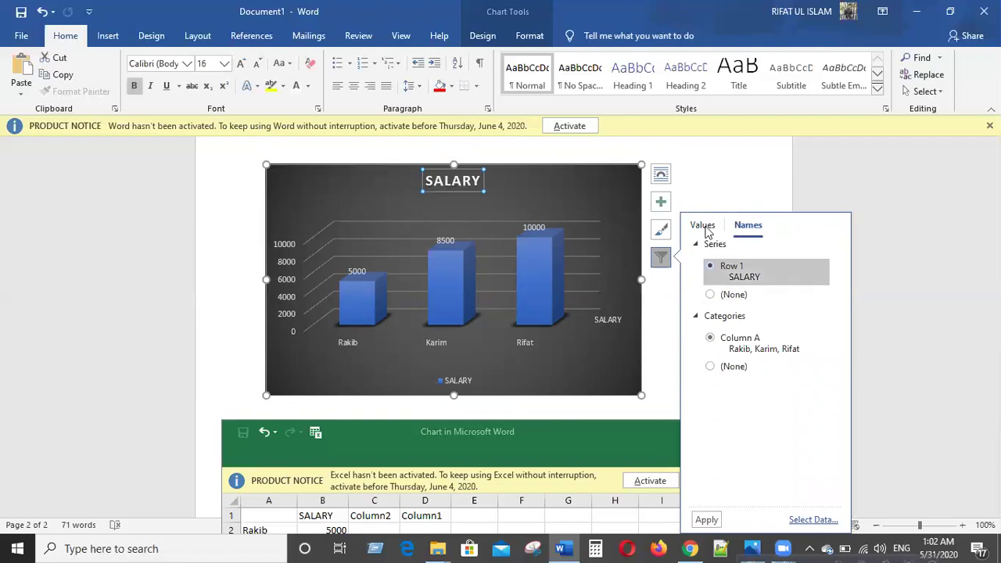
{"action": "left_click", "coordinate": [703, 226]}
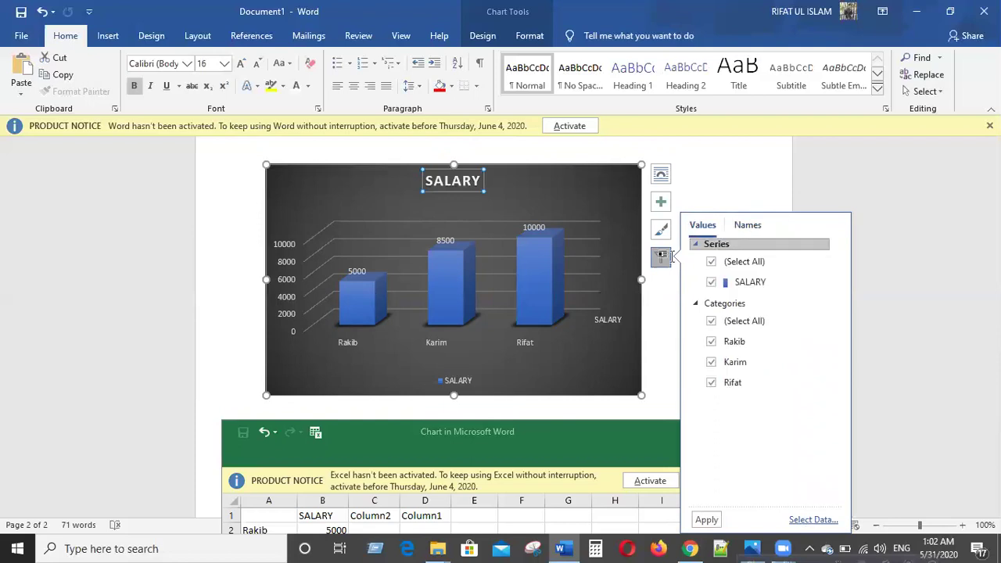
{"action": "left_click", "coordinate": [677, 280]}
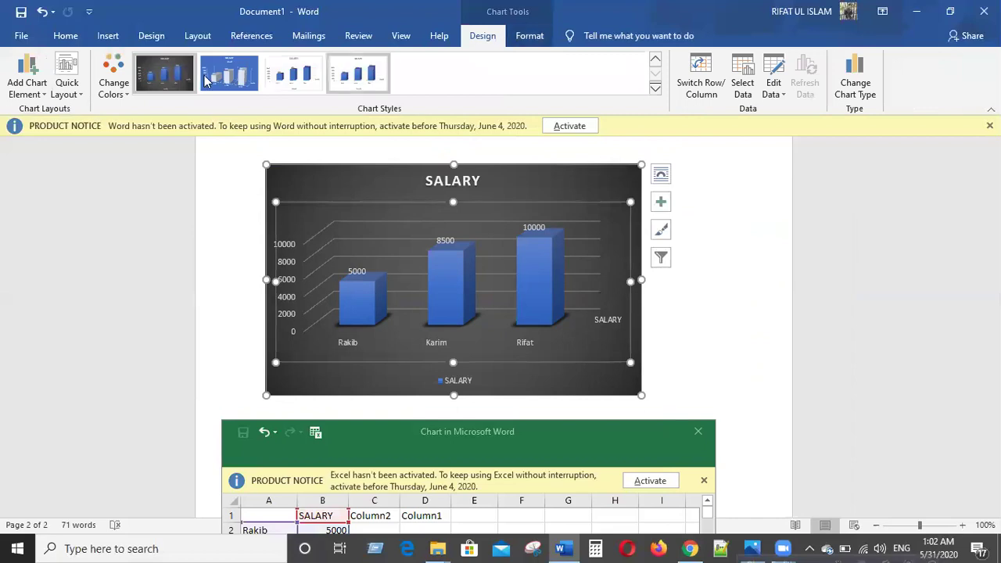
- Look over the design and formatting options offered for the SALARY chart's plot area
{"action": "left_click", "coordinate": [520, 39]}
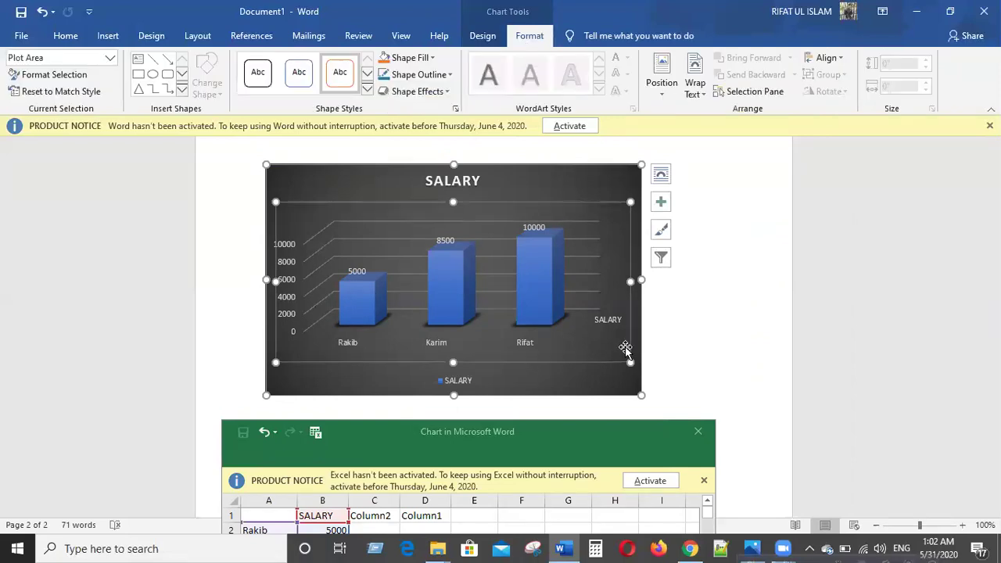
{"action": "scroll", "coordinate": [664, 376], "scroll_direction": "up", "scroll_amount": 1}
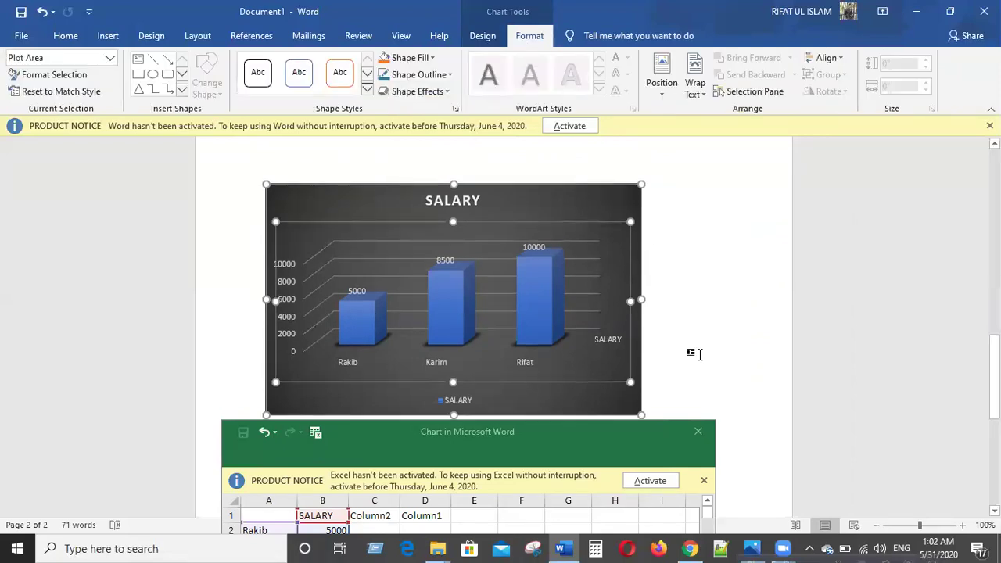
{"action": "scroll", "coordinate": [698, 354], "scroll_direction": "up", "scroll_amount": 1}
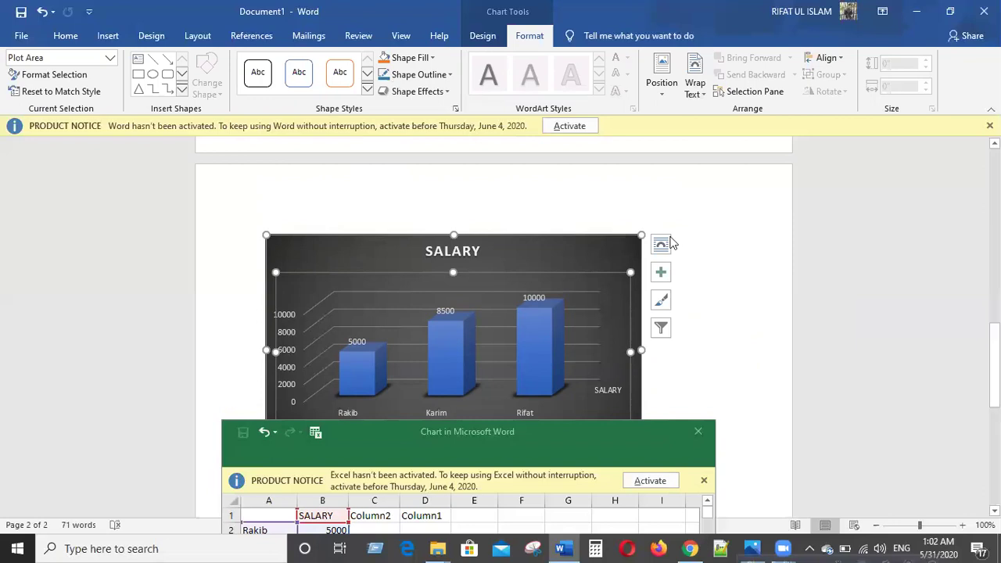
{"action": "scroll", "coordinate": [579, 403], "scroll_direction": "down", "scroll_amount": 3}
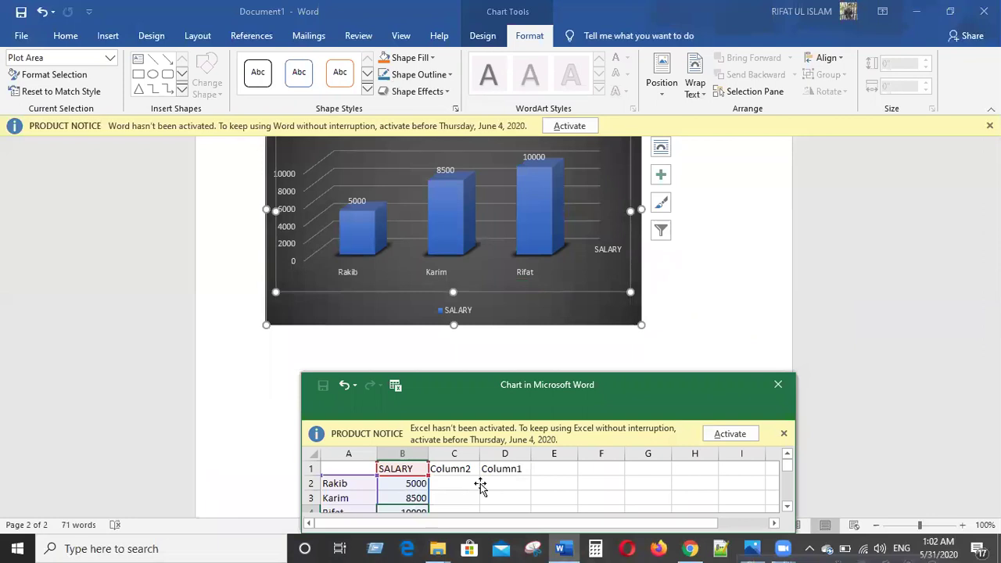
- Close the SALARY chart's data sheet window and deselect the chart
{"action": "left_click", "coordinate": [482, 485]}
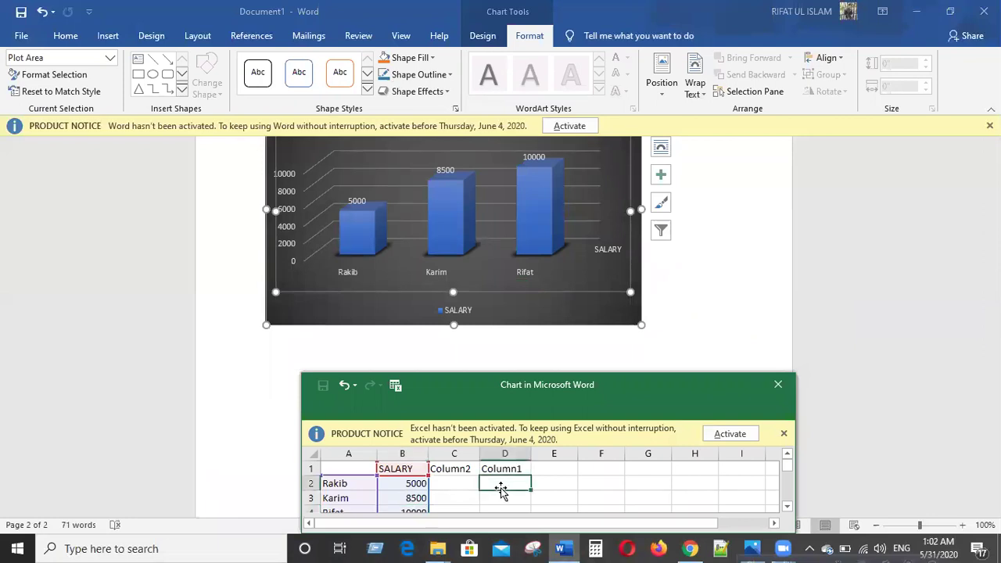
{"action": "left_click", "coordinate": [778, 387]}
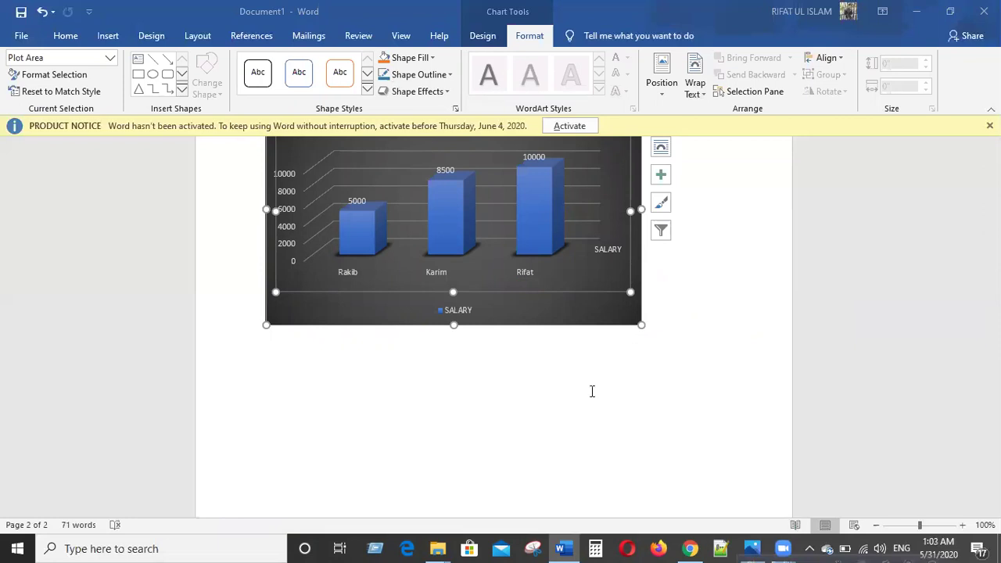
{"action": "scroll", "coordinate": [716, 322], "scroll_direction": "up", "scroll_amount": 4}
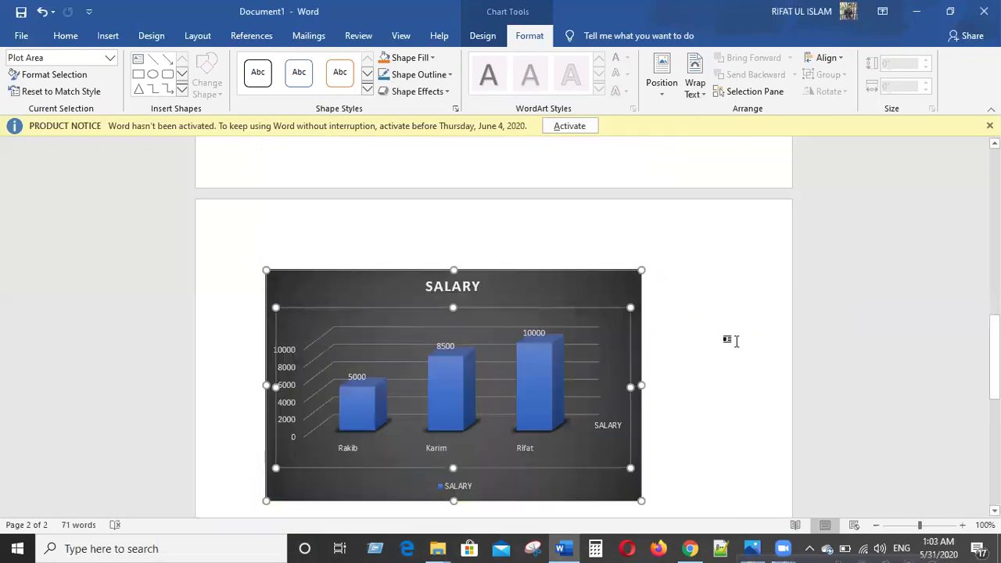
{"action": "left_click", "coordinate": [732, 339]}
{"action": "scroll", "coordinate": [736, 341], "scroll_direction": "down", "scroll_amount": 1}
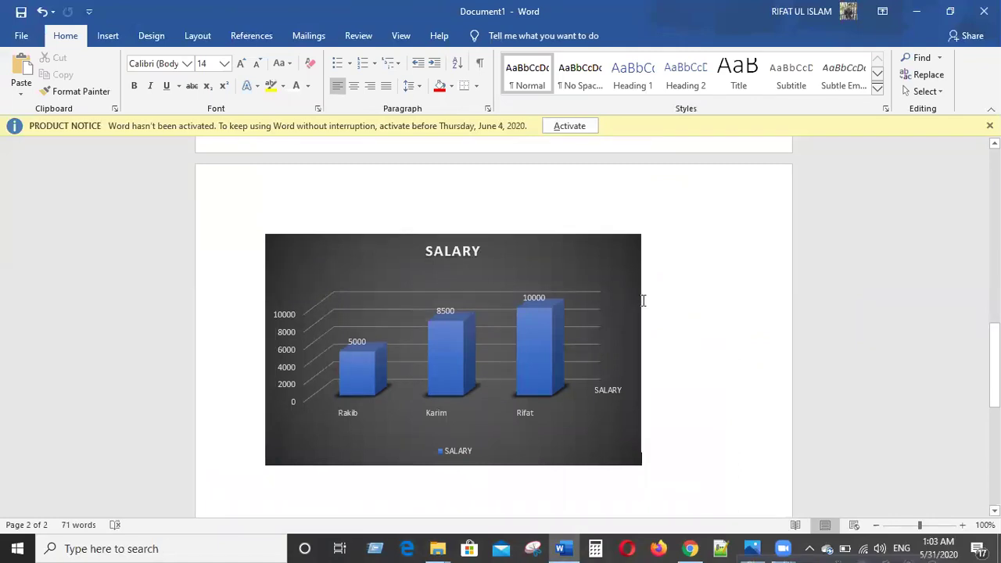
- Reselect the SALARY chart to review its design options, including Change Chart Type, and deselect it to inspect the finished columns
{"action": "left_click", "coordinate": [563, 297]}
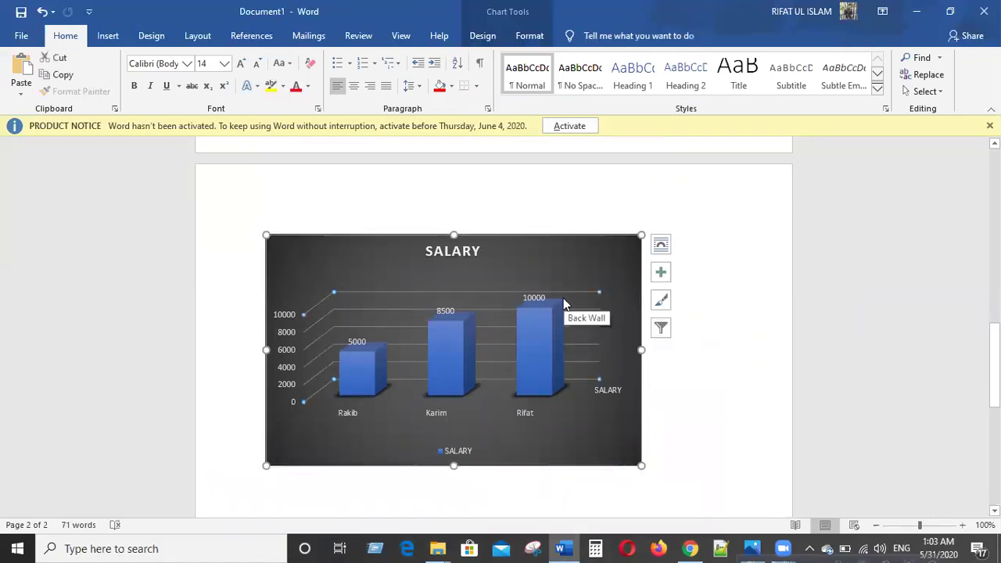
{"action": "left_click", "coordinate": [482, 36]}
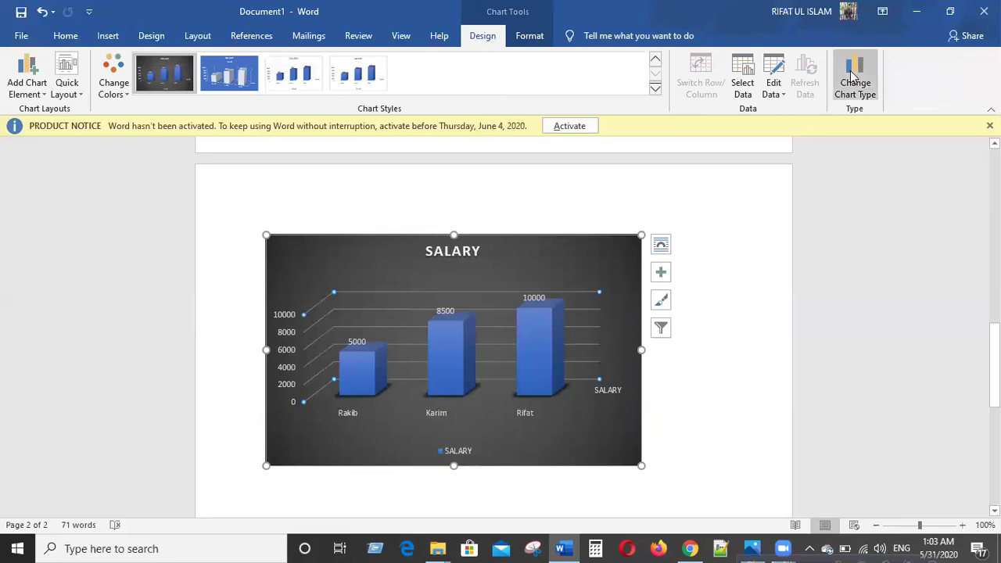
{"action": "left_click", "coordinate": [743, 243]}
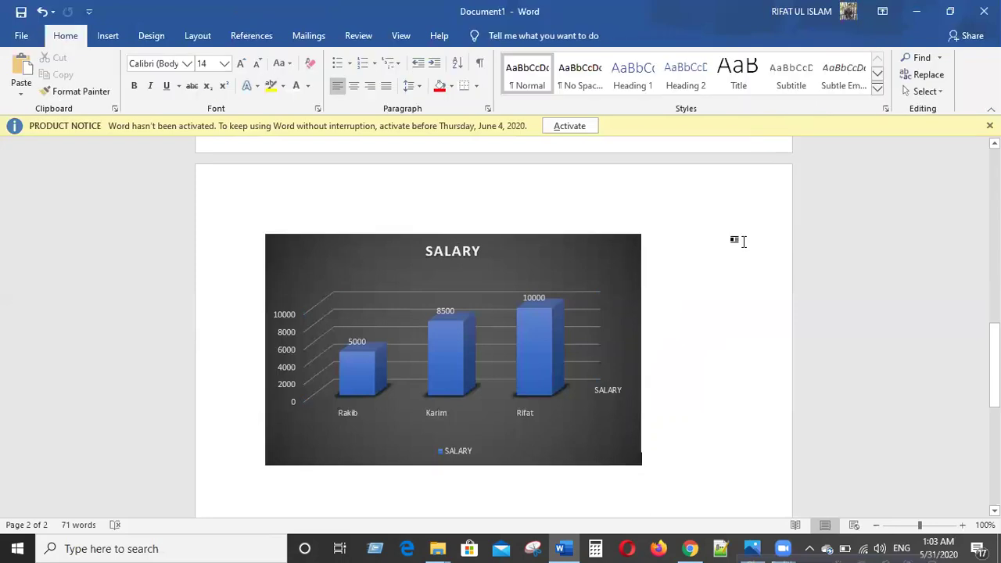
{"action": "mouse_move", "coordinate": [519, 312]}
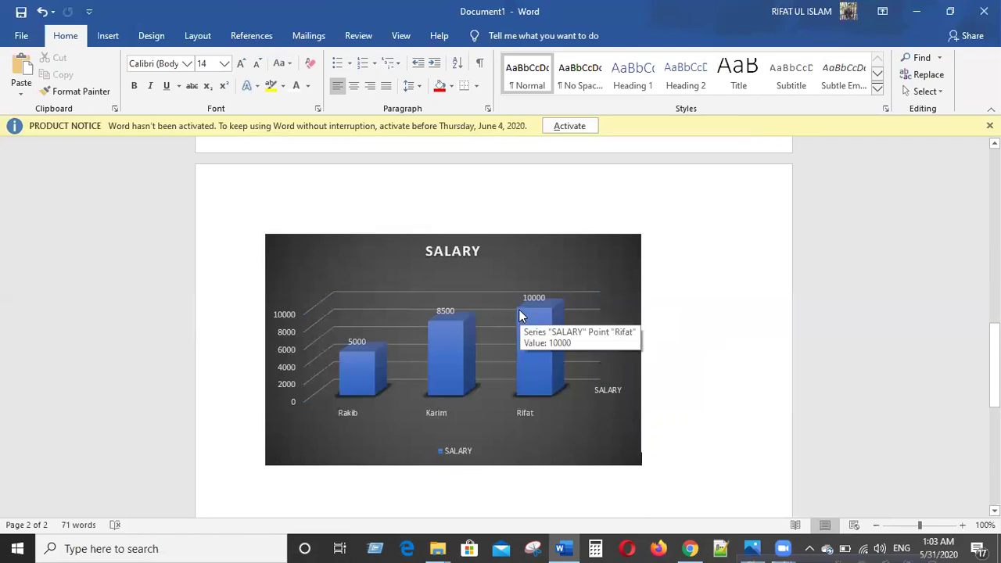
{"action": "scroll", "coordinate": [522, 316], "scroll_direction": "down", "scroll_amount": 1}
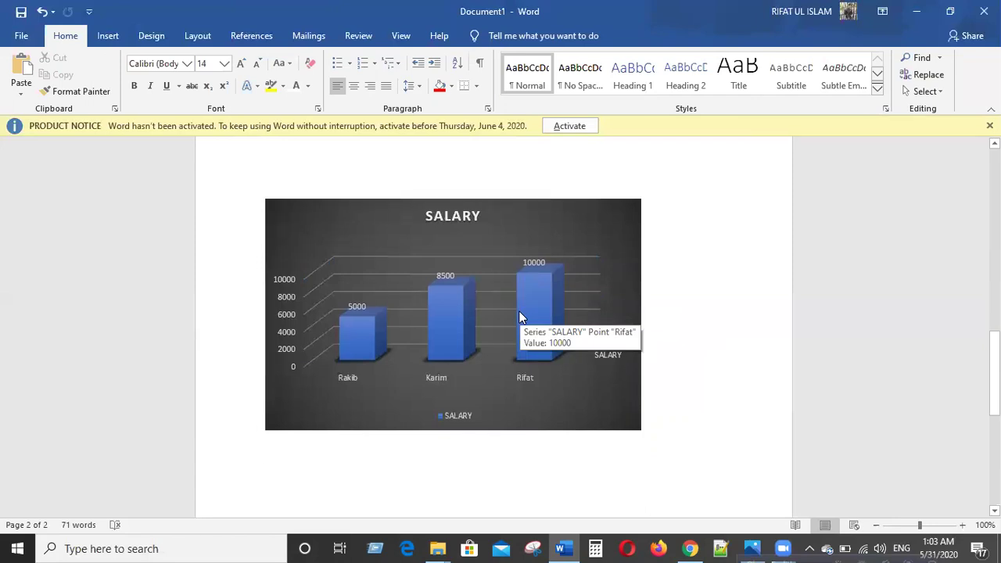